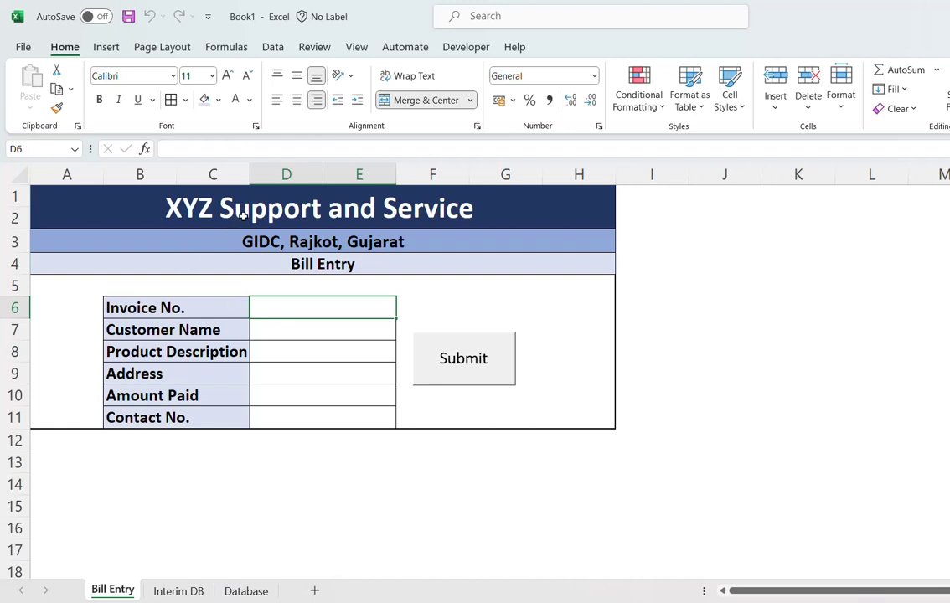
Step: Enter invoice 1004, the customer's name and product 'Mouse and Keyboard' in the form
drag(242, 215, 255, 411)
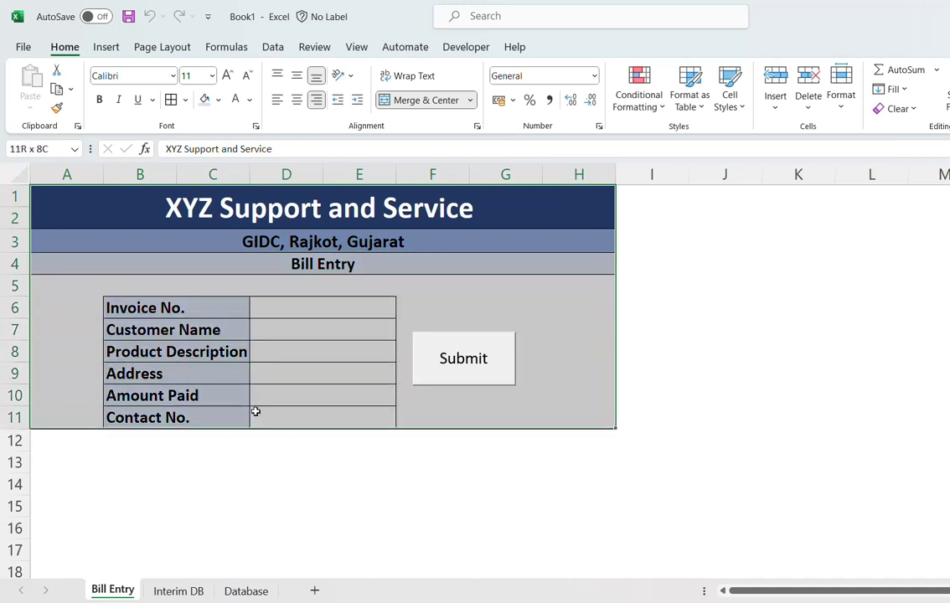
click(267, 374)
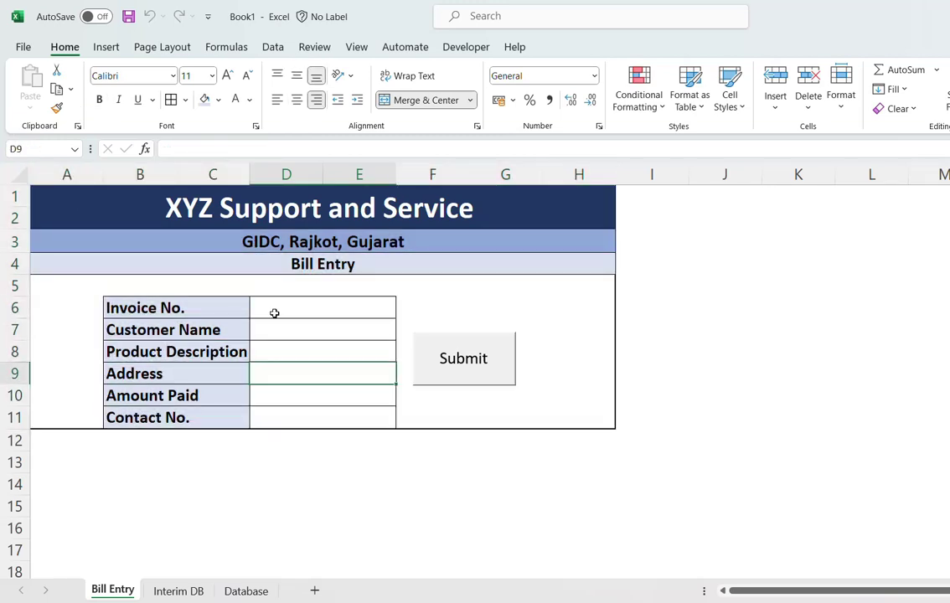
click(289, 310)
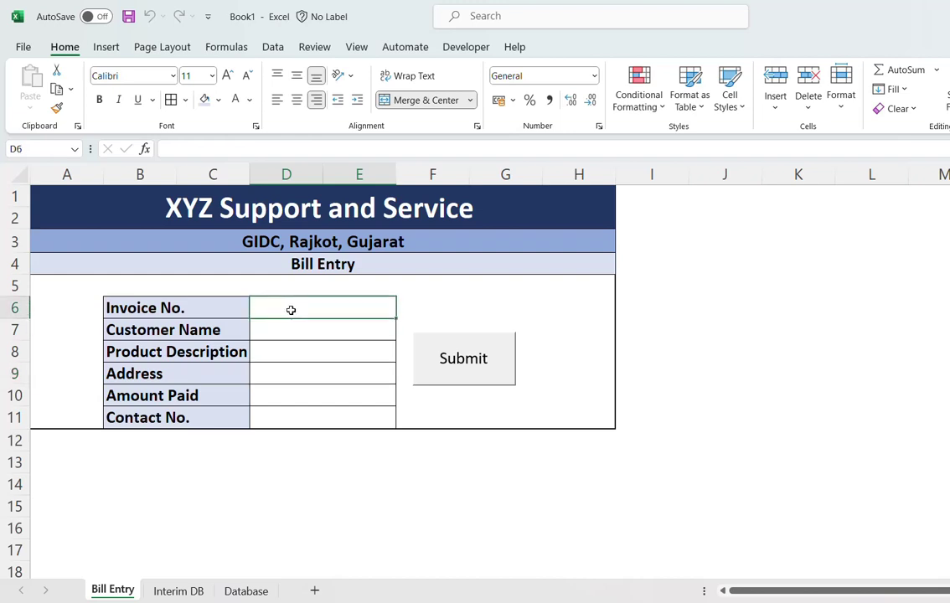
text(100)
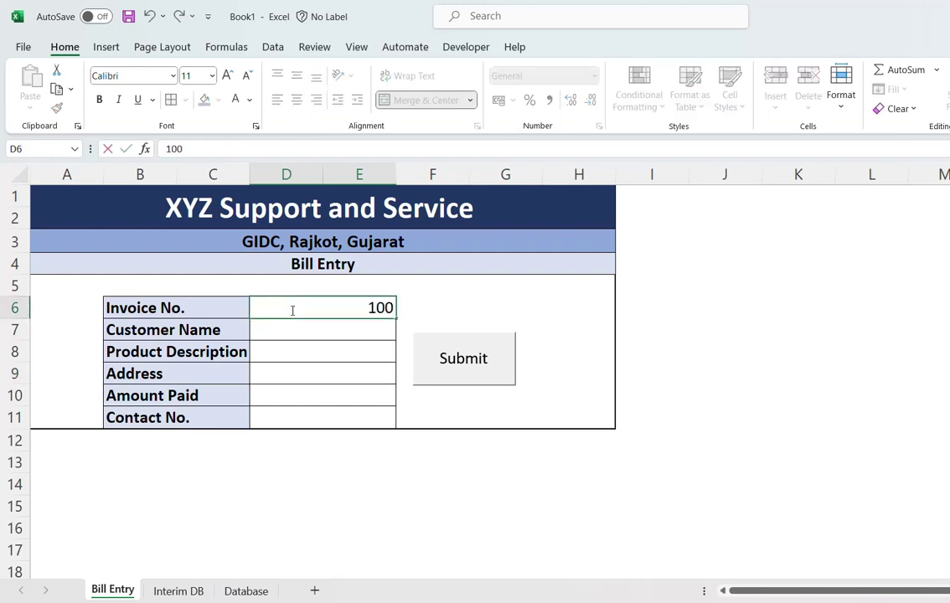
text(4)
key(Return)
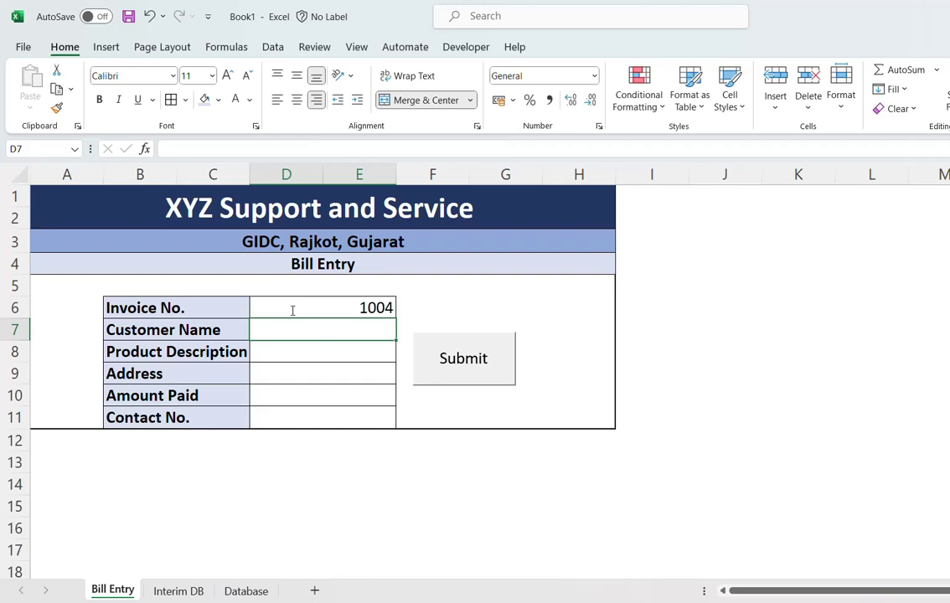
text(Pramod)
key(Return)
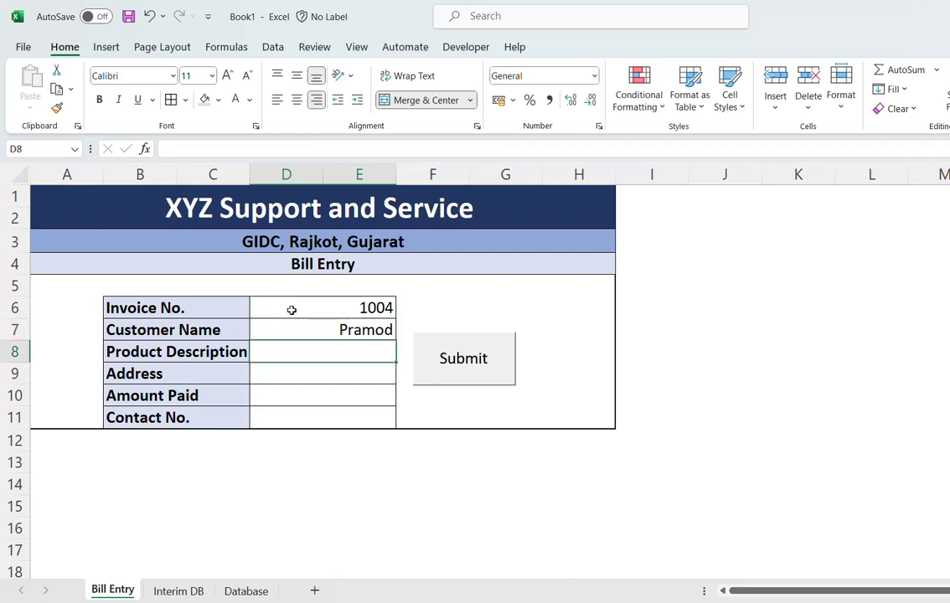
text(Mou)
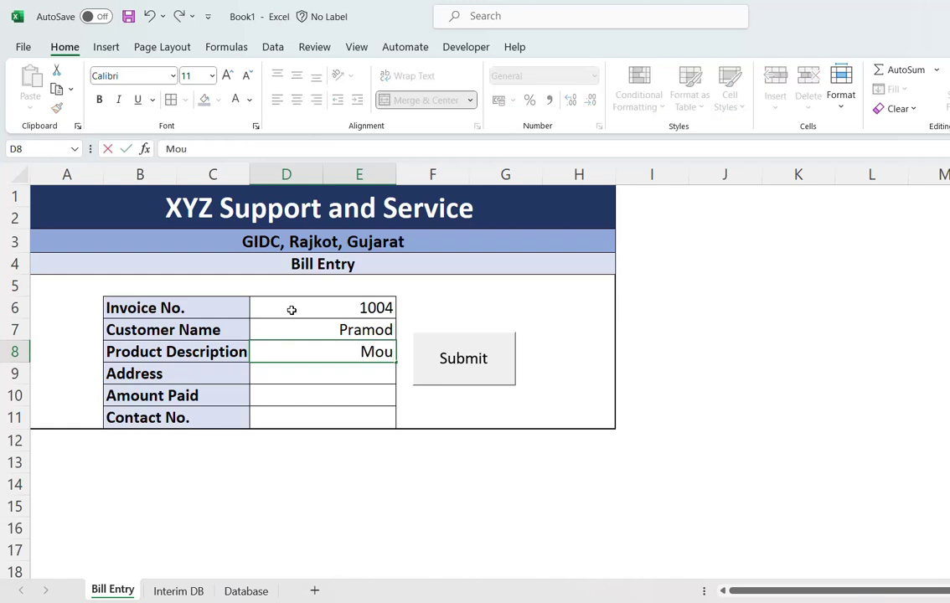
text(se and Keyboard)
key(Return)
Step: Fill in the address, amount 3000 and contact number, then submit the entry
text(Goregaon, Mumbai)
key(Return)
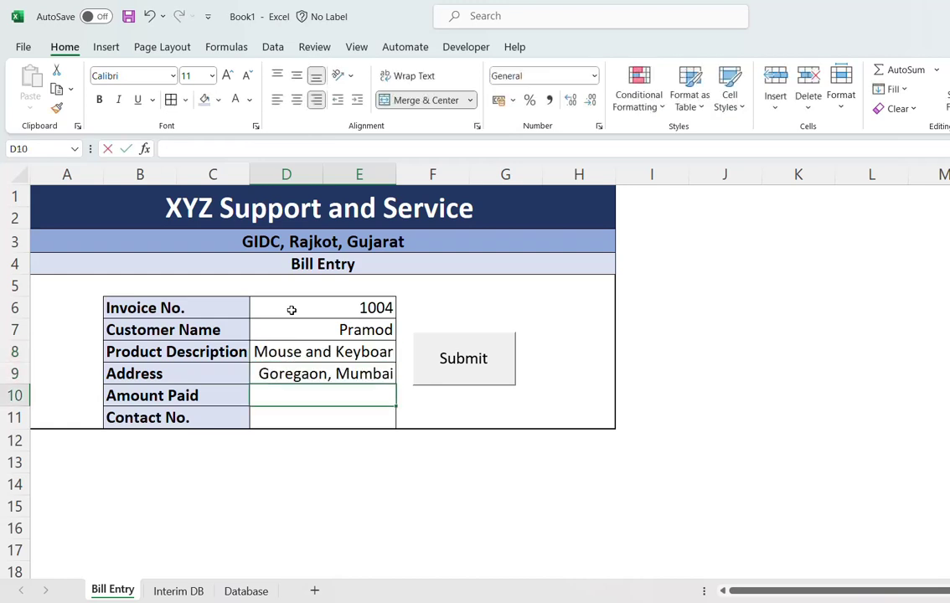
text(3000)
key(Return)
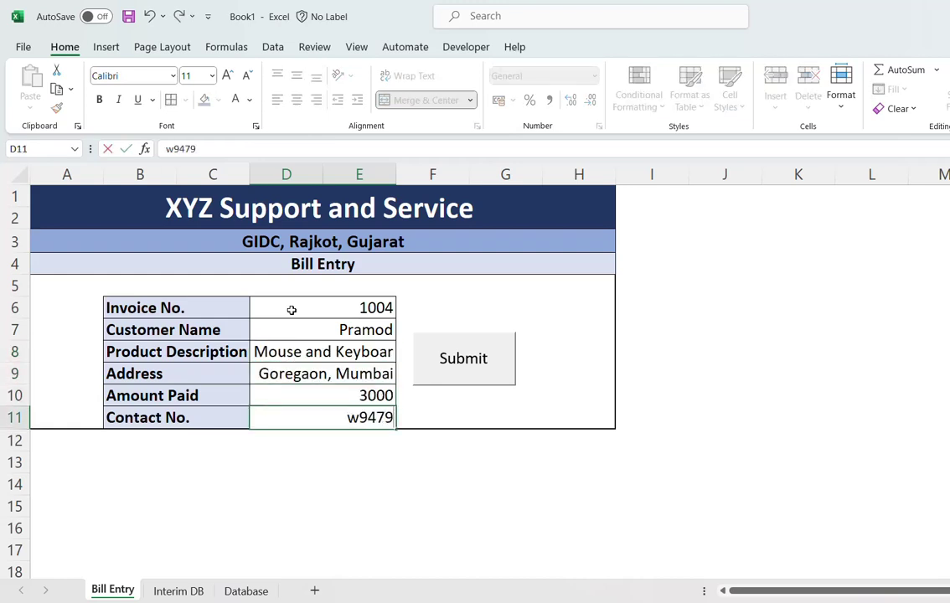
click(468, 362)
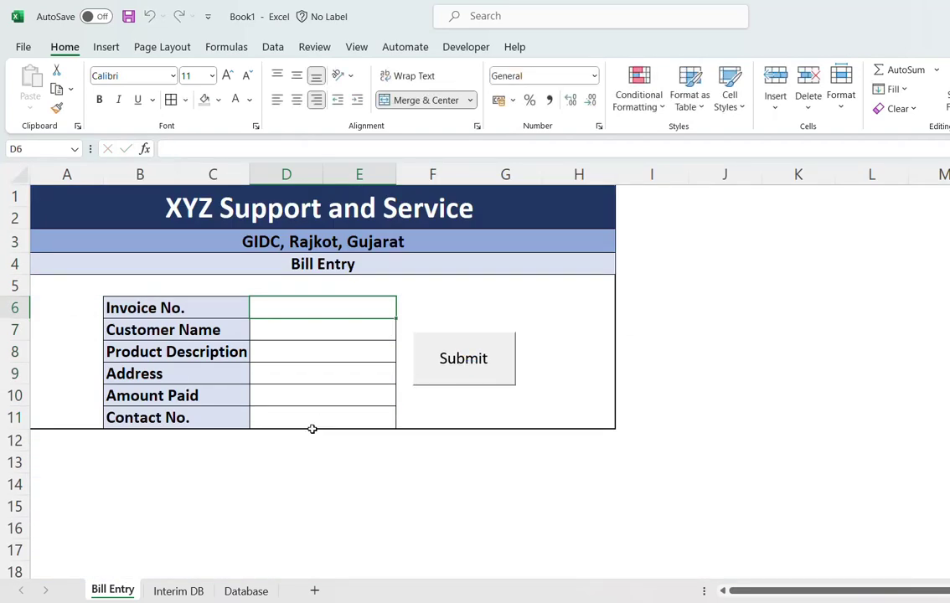
Step: Select the new invoice 1004 row on the Database sheet, then return to Bill Entry
click(248, 591)
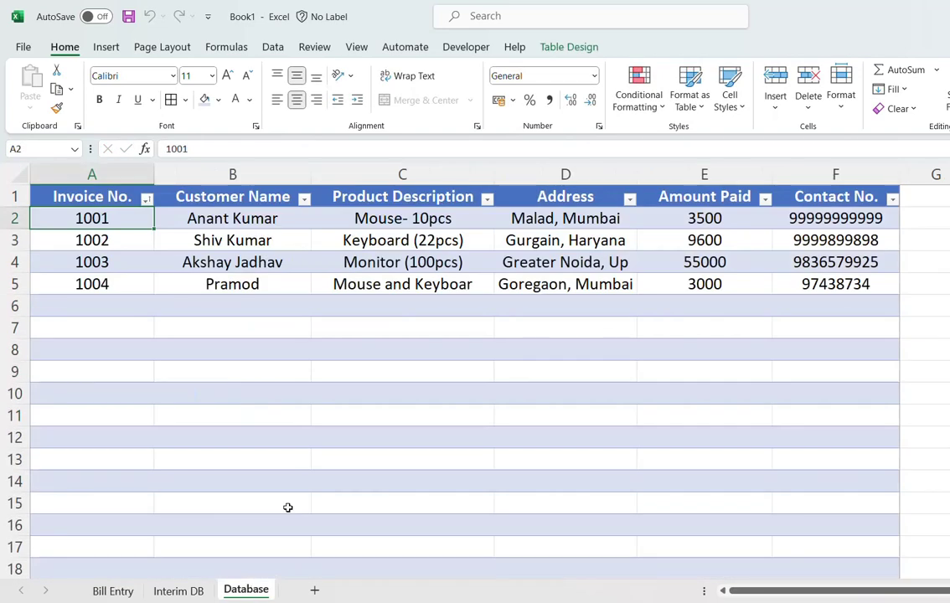
drag(127, 286, 812, 278)
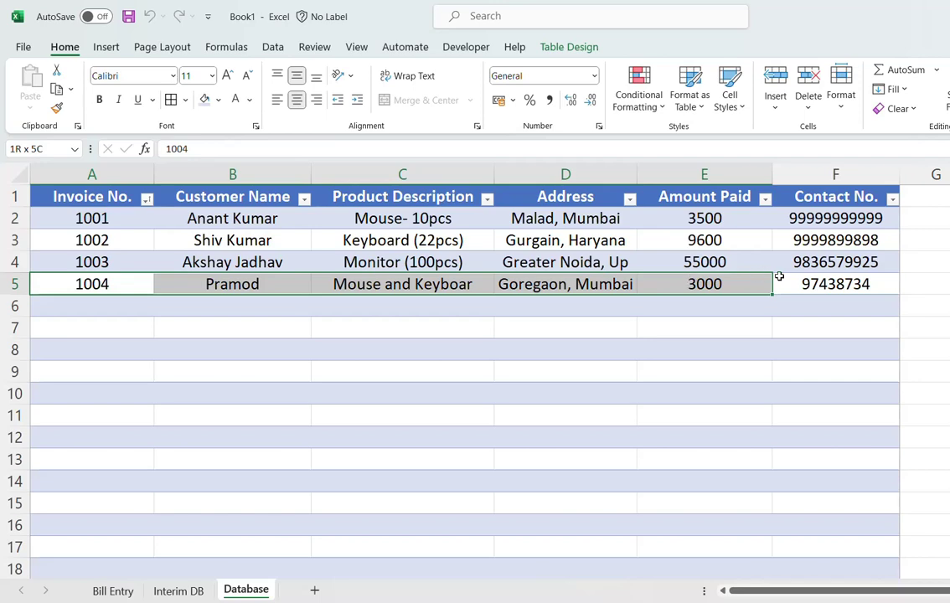
click(117, 591)
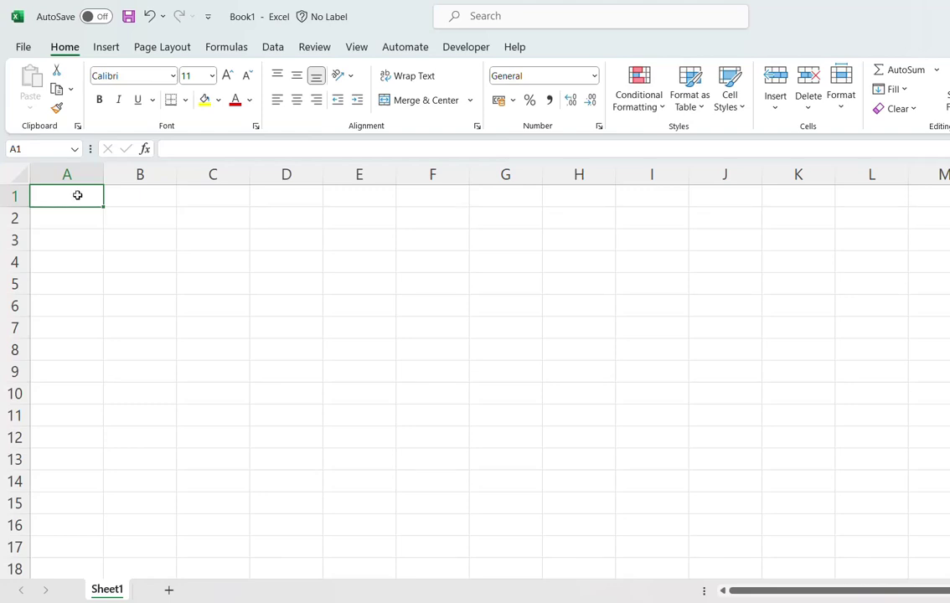
Step: Merge and center A1:H2 and enter the title 'XYZ Support and Service'
drag(77, 195, 575, 223)
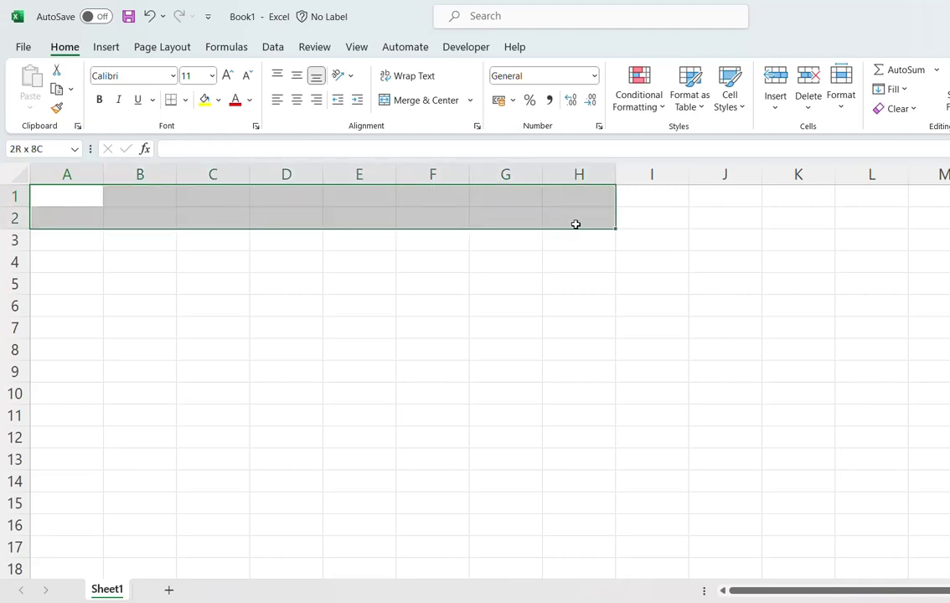
click(415, 100)
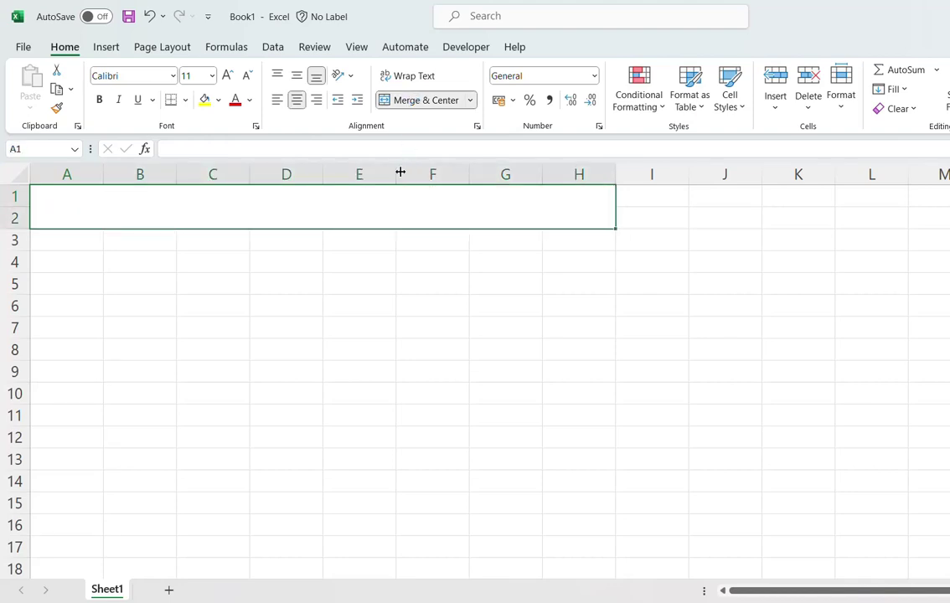
double_click(372, 205)
text(XYZ)
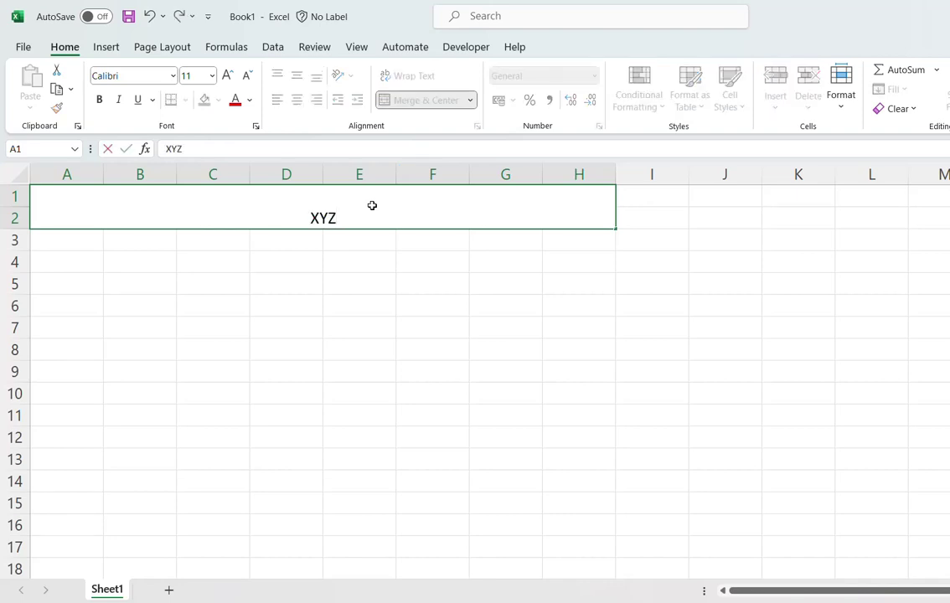
text( Support anf)
key(BackSpace)
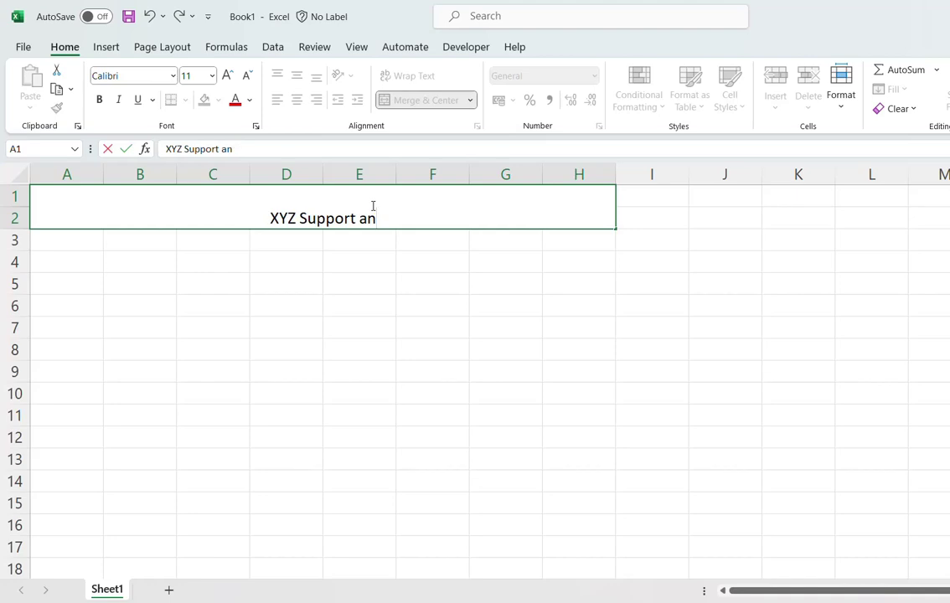
text(d Service)
key(ctrl+Return)
Step: Center the title vertically, make it bold, and color it white on dark navy
click(297, 75)
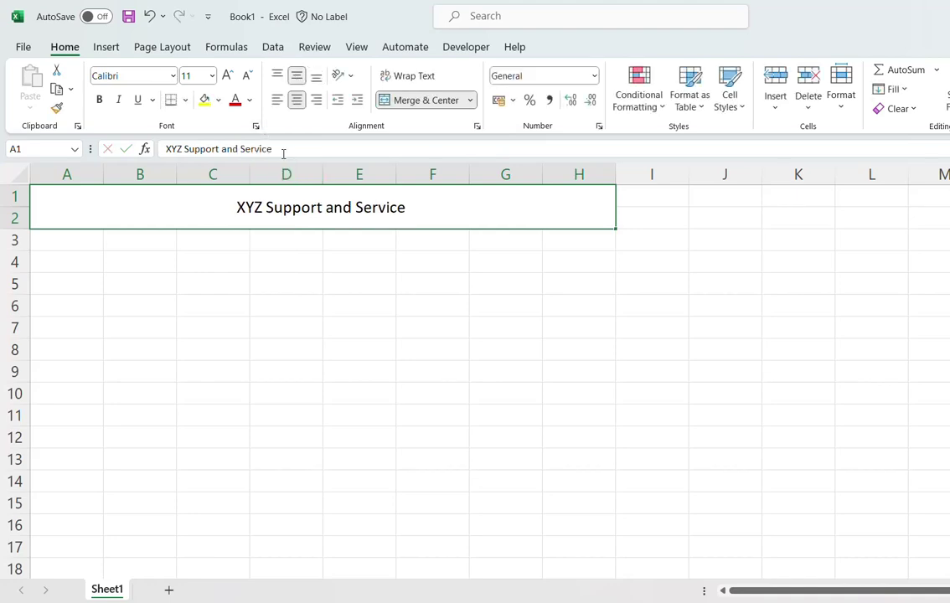
key(ctrl+b)
click(218, 100)
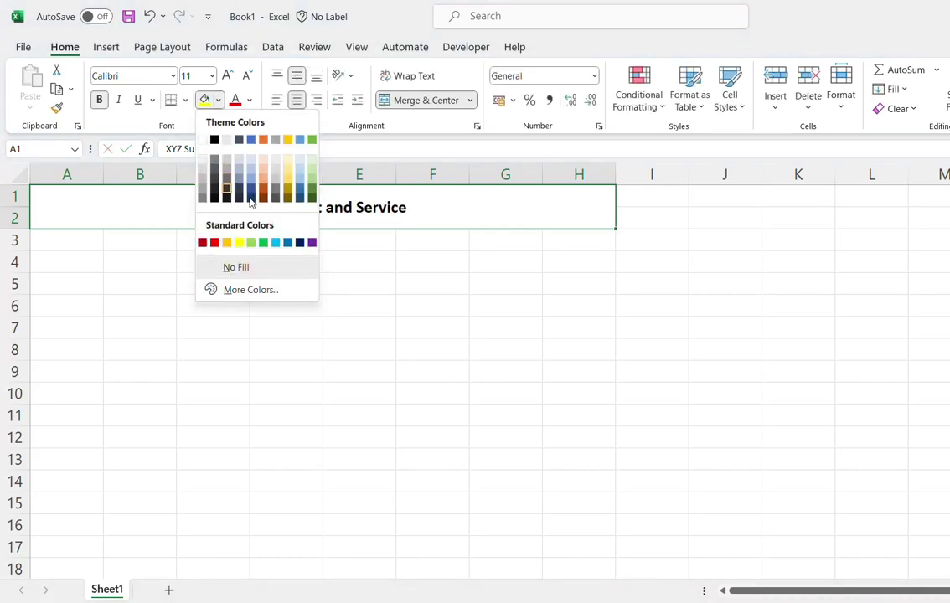
click(251, 198)
click(249, 100)
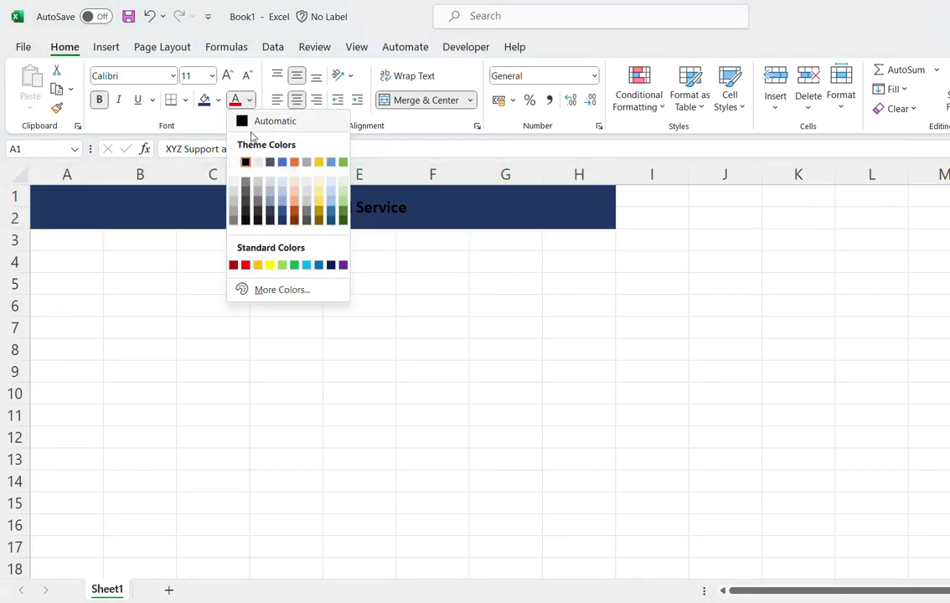
click(257, 161)
Step: Increase the title font size to 20, keeping Calibri
click(227, 76)
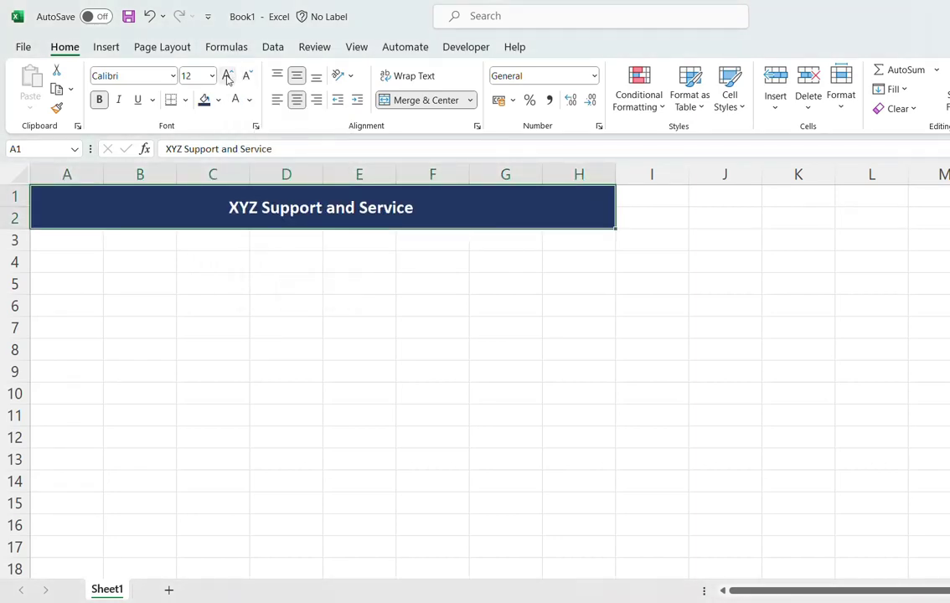
click(227, 76)
click(227, 76)
click(227, 76)
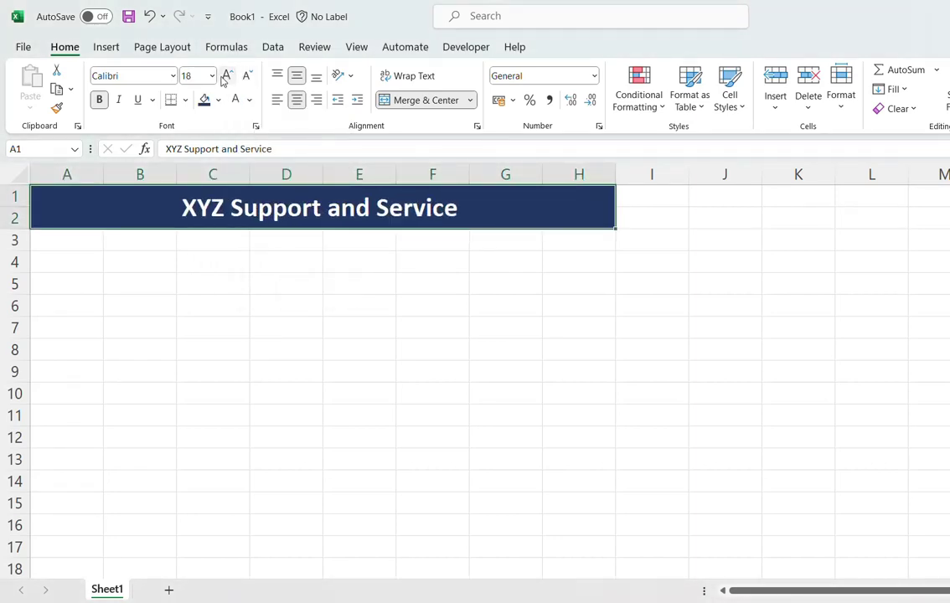
click(174, 75)
click(227, 78)
click(227, 76)
click(223, 247)
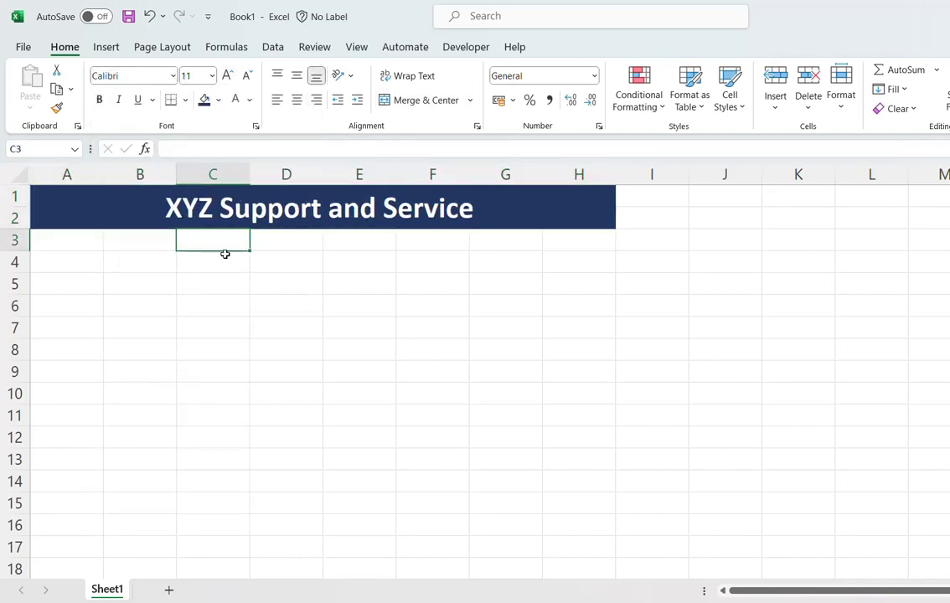
Step: Merge A3:H3 with bold 'GIDC, Rajkot, Gujarat' in size 12 on a light blue fill
drag(79, 242, 556, 240)
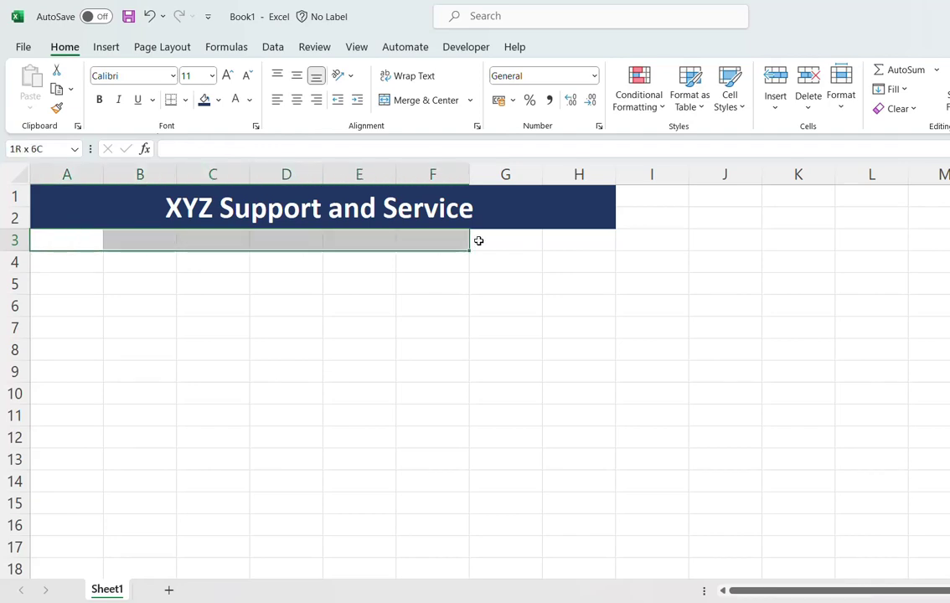
click(426, 101)
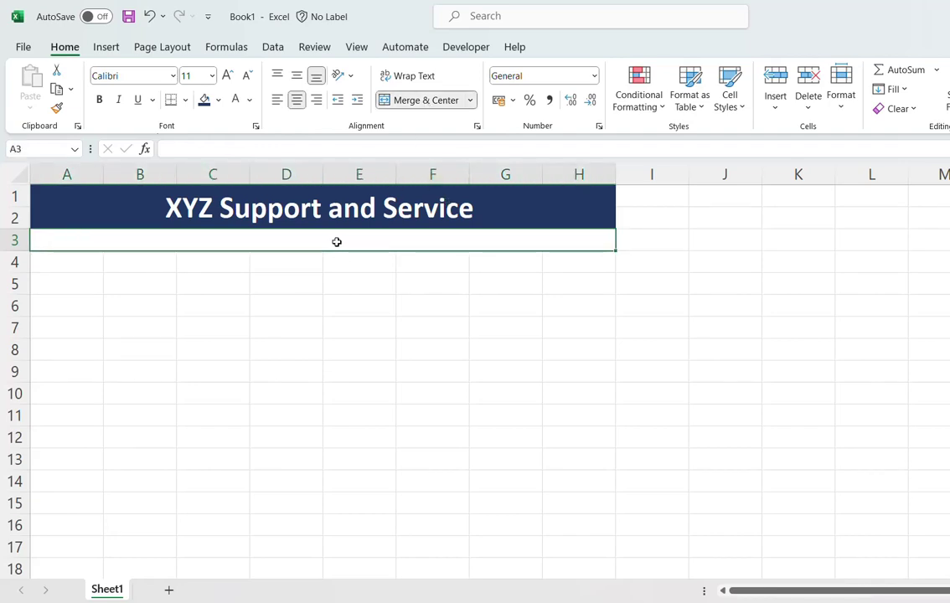
text(GI)
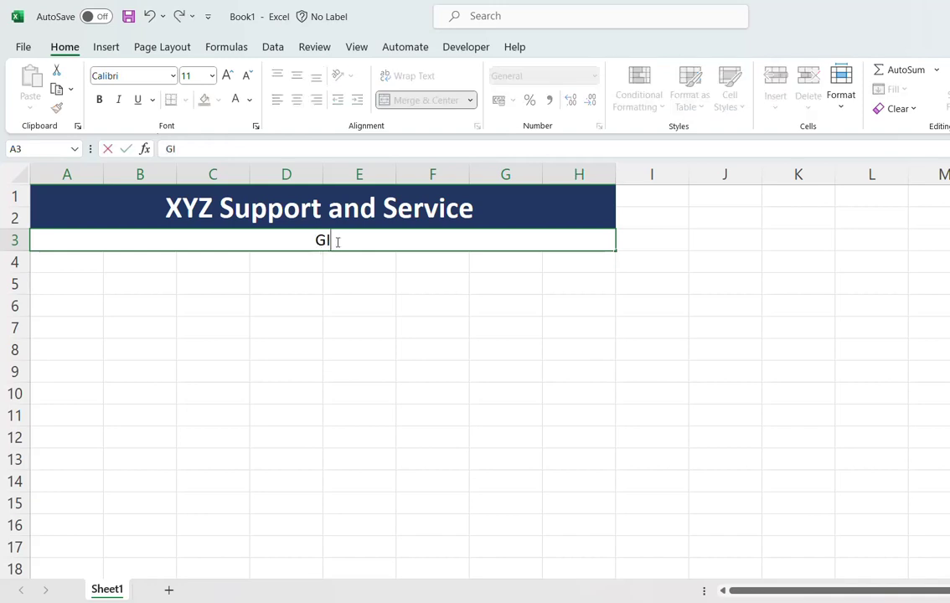
text(DC, Rajkot, Gu)
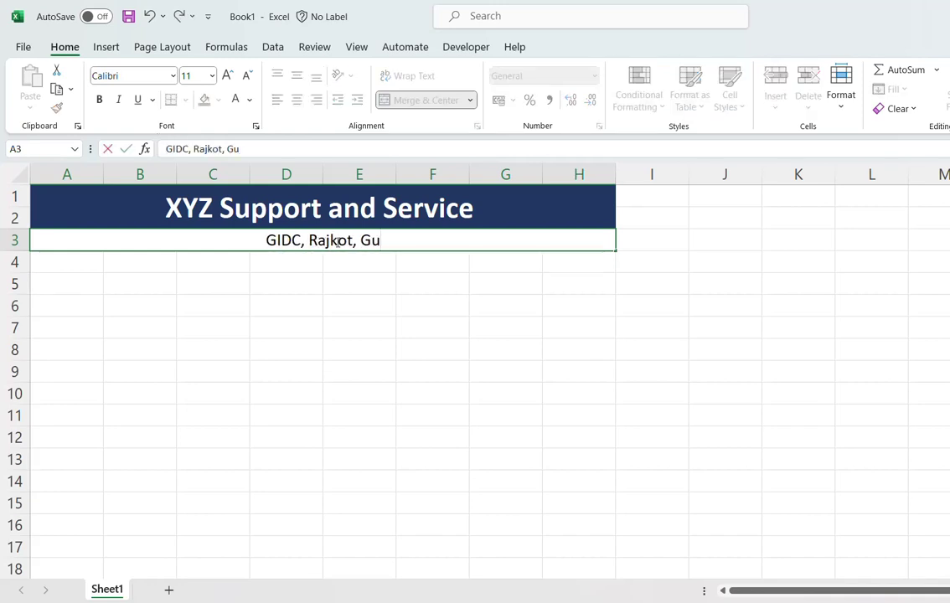
text(jarat)
key(ctrl+Return)
key(ctrl+b)
click(217, 99)
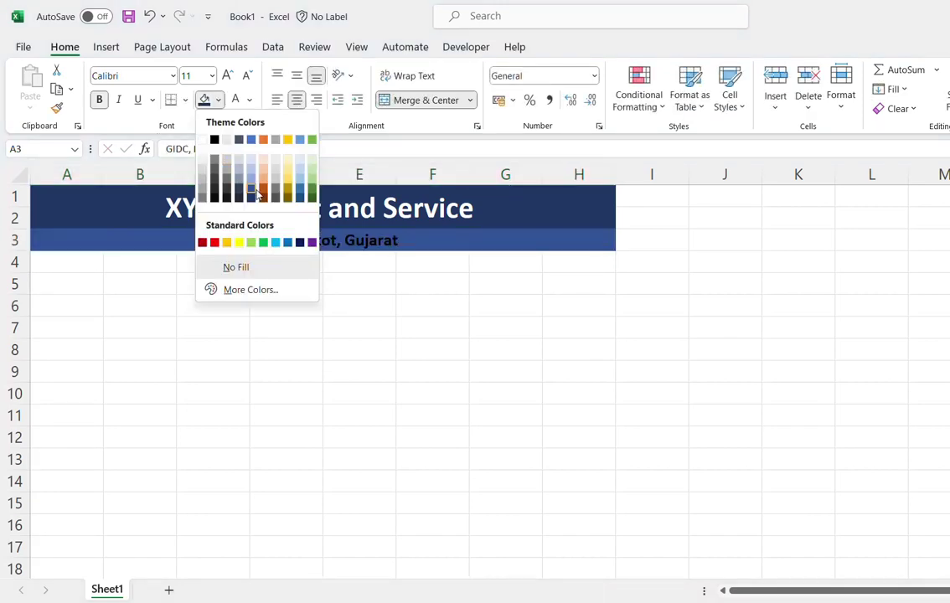
click(251, 184)
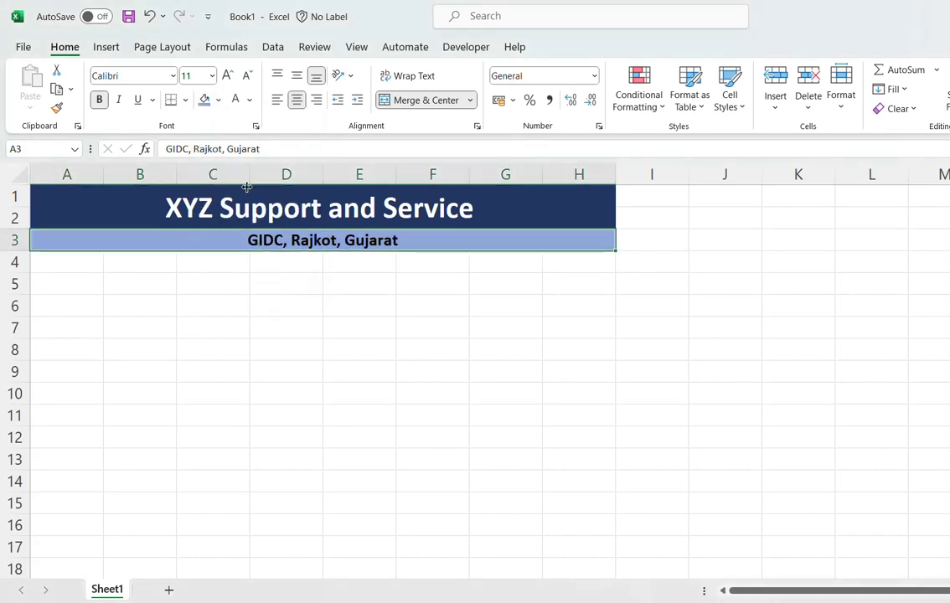
click(228, 75)
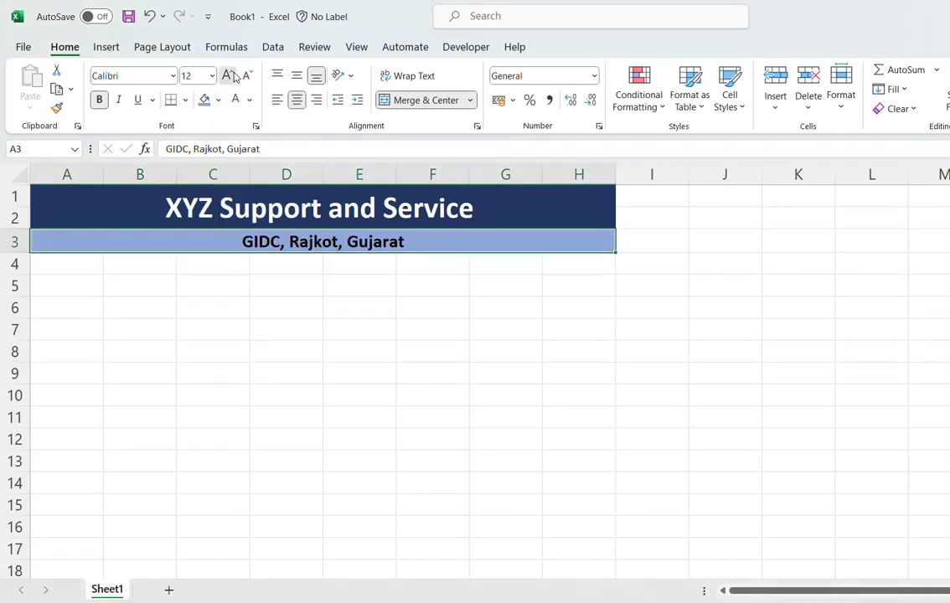
click(228, 75)
click(248, 75)
click(145, 305)
Step: Merge A4:H4 with a bold 'Bill Entry' heading on a pale blue fill
drag(50, 263, 570, 262)
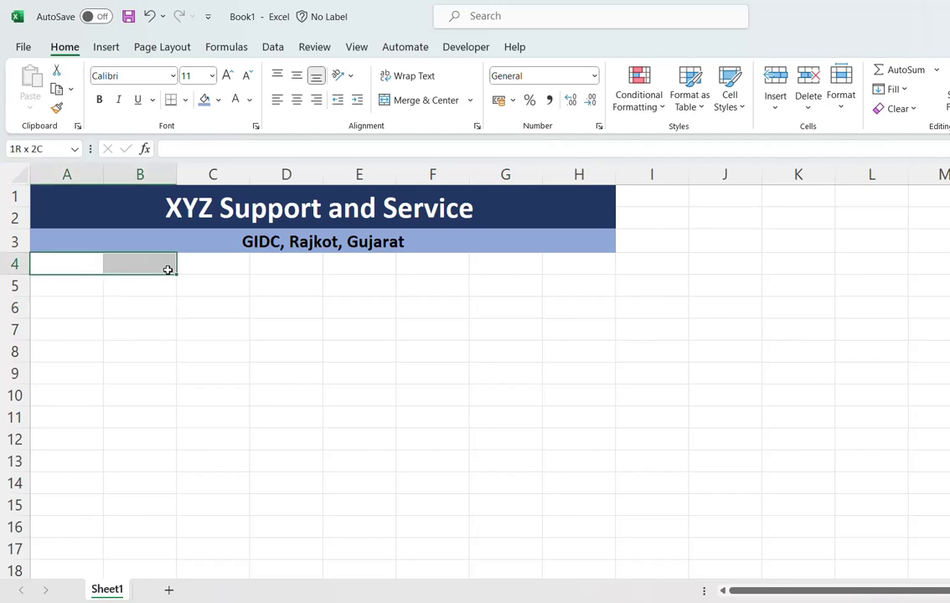
click(431, 100)
text(Bill)
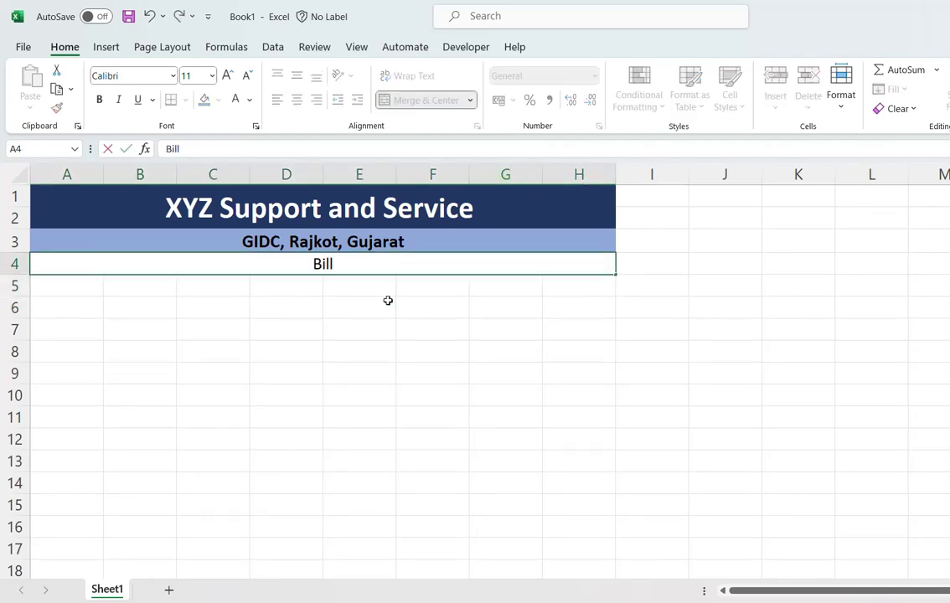
text( Entry)
key(ctrl+Return)
click(99, 99)
click(218, 100)
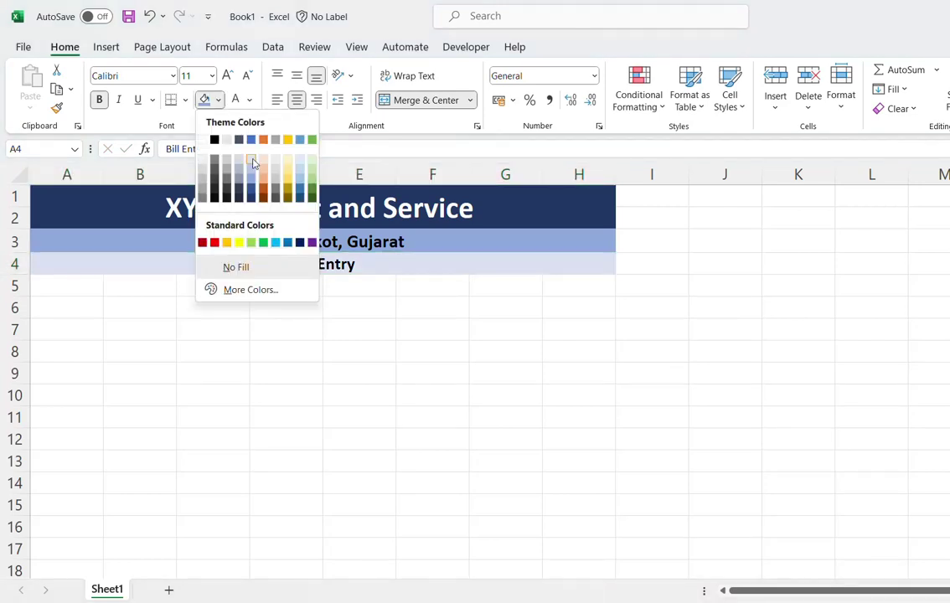
click(250, 159)
click(126, 327)
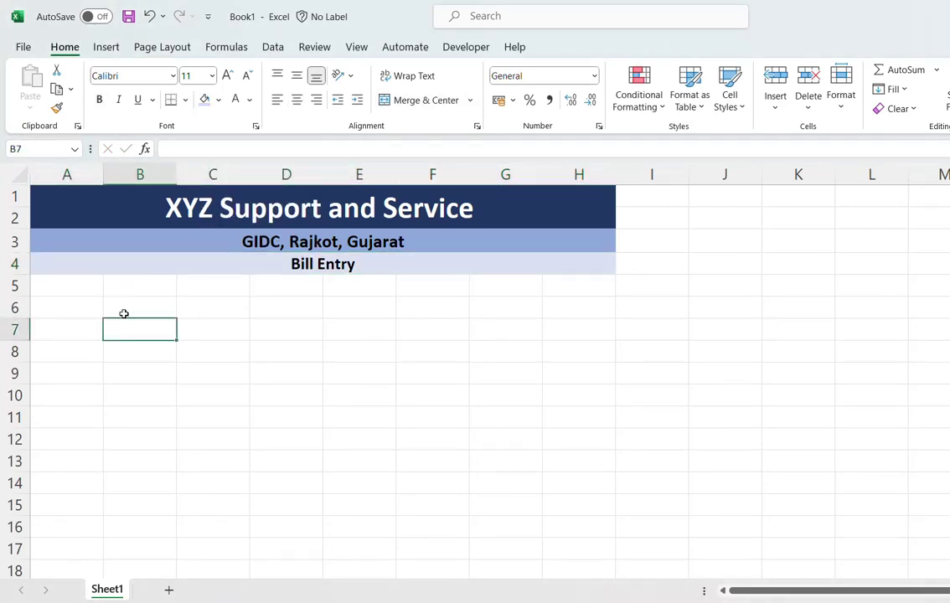
Step: Merge Across B6:C11 to make one label cell per row
mouse_move(123, 312)
mouse_down()
mouse_move(188, 314)
mouse_move(158, 310)
mouse_up()
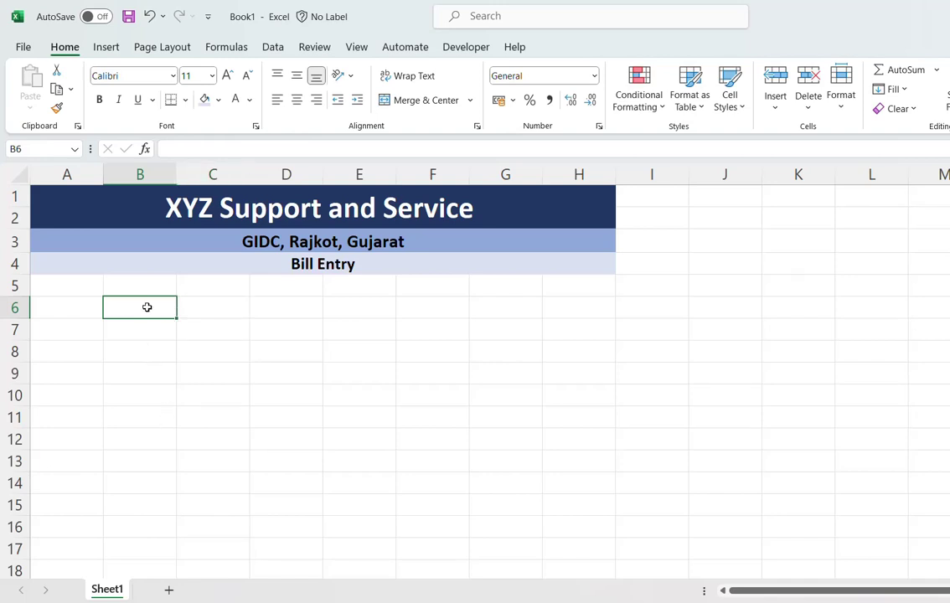
mouse_move(146, 308)
mouse_down()
mouse_move(189, 311)
mouse_move(187, 419)
mouse_up()
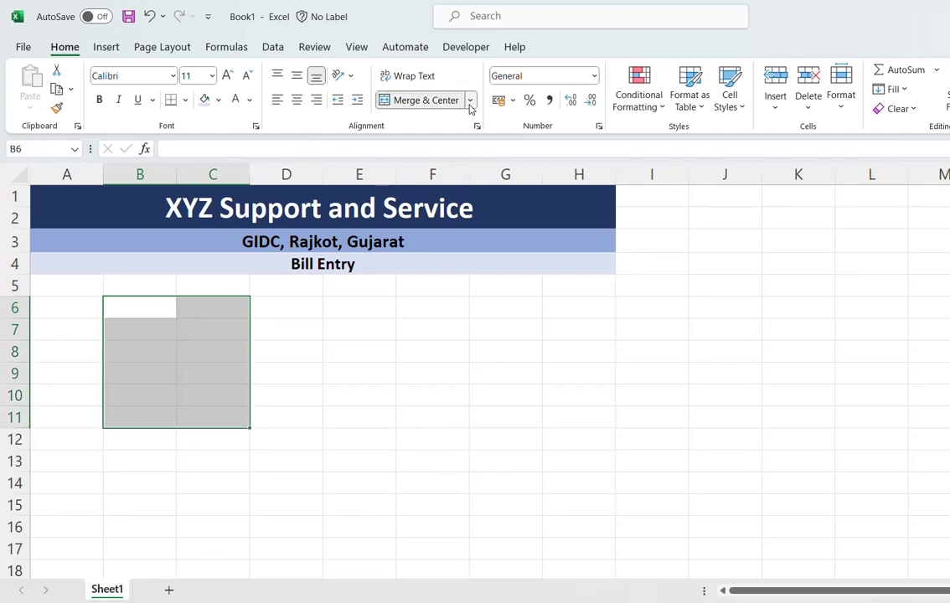
click(470, 99)
click(452, 144)
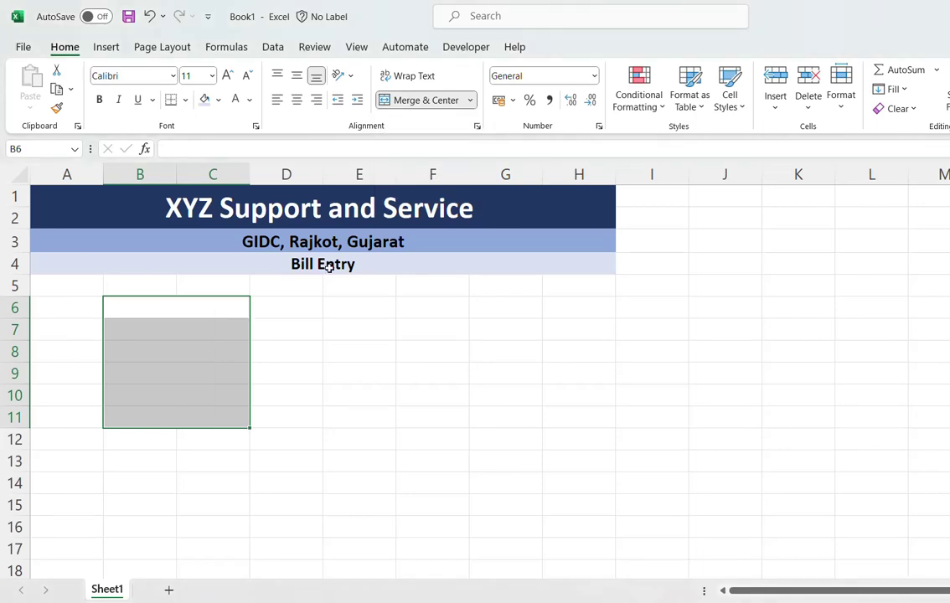
Step: Merge Across D6:E11 to make one entry cell per row
click(275, 305)
mouse_move(275, 305)
mouse_down()
mouse_move(339, 302)
mouse_move(340, 407)
mouse_up()
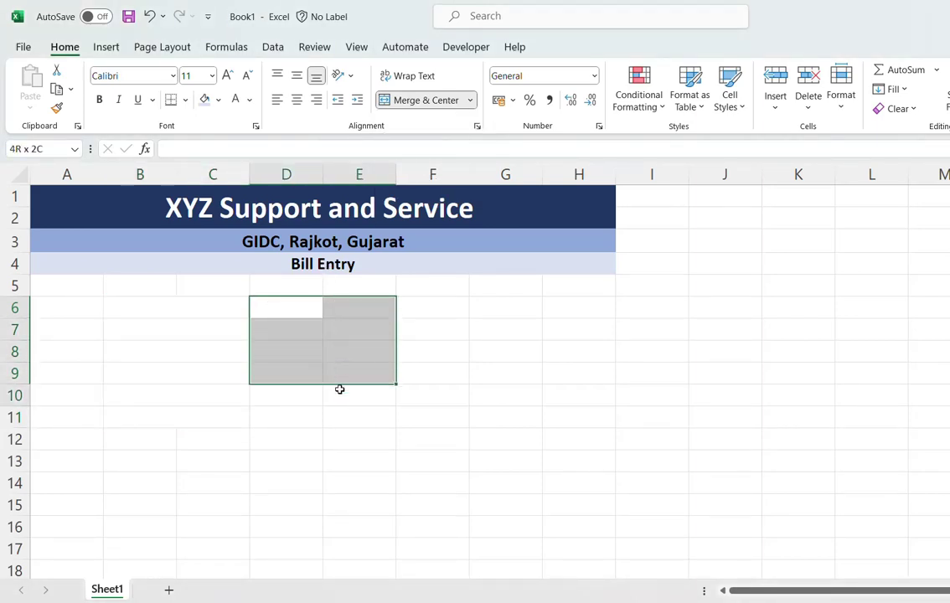
click(470, 100)
click(433, 143)
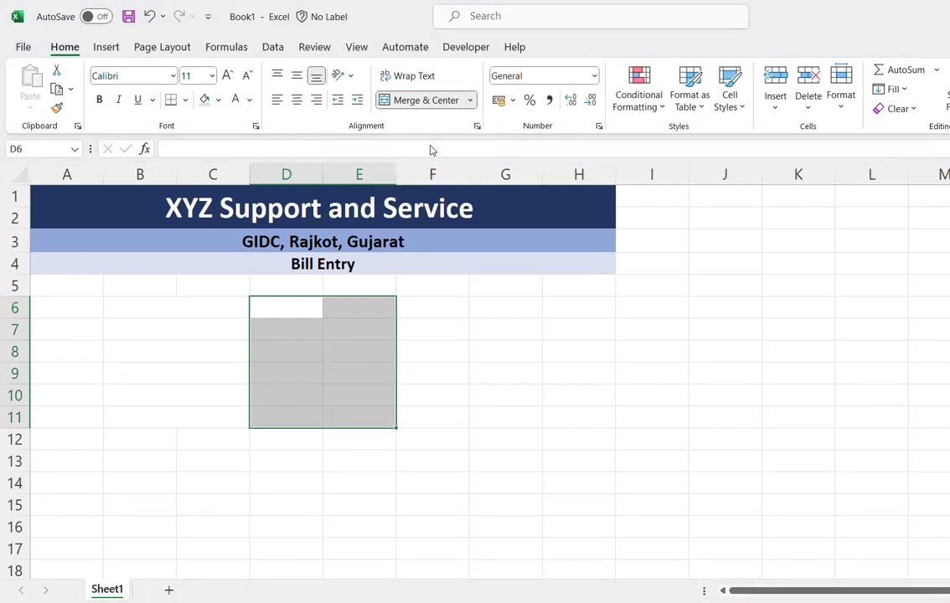
click(216, 304)
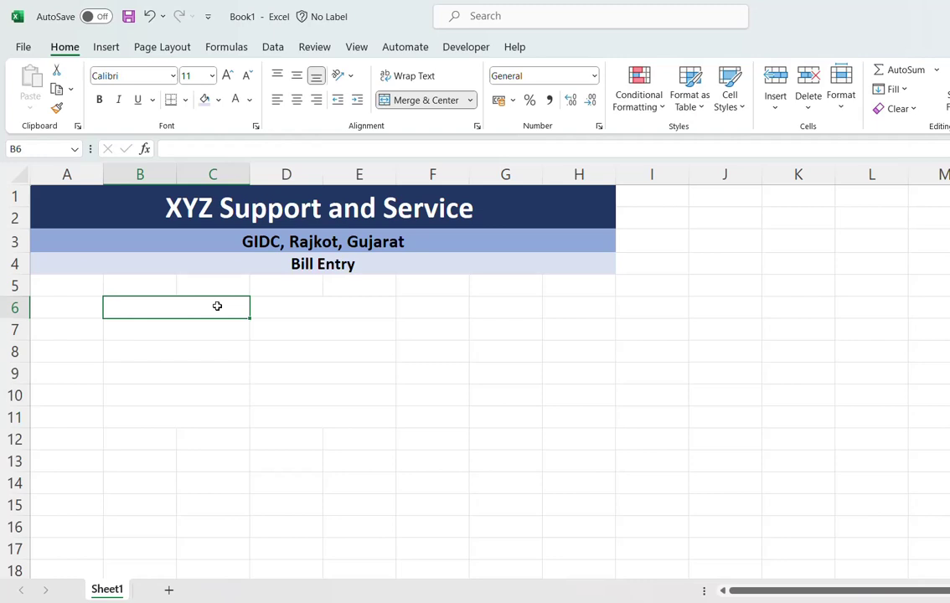
Step: Enter labels Invoice No., Customer Name, Product Description, Address, Amount Paid, Contact No
text(Invoice)
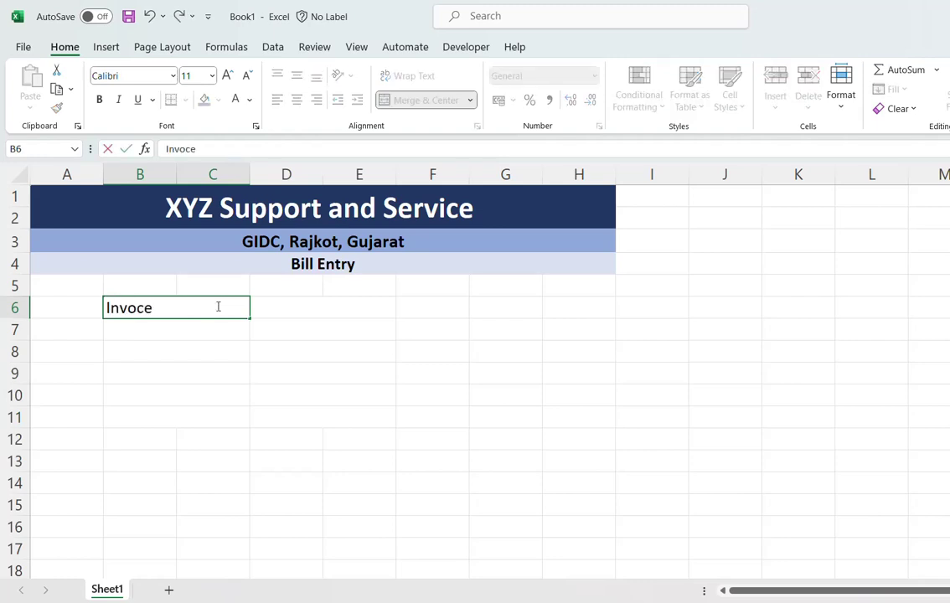
text( No.)
key(Return)
text(Custom)
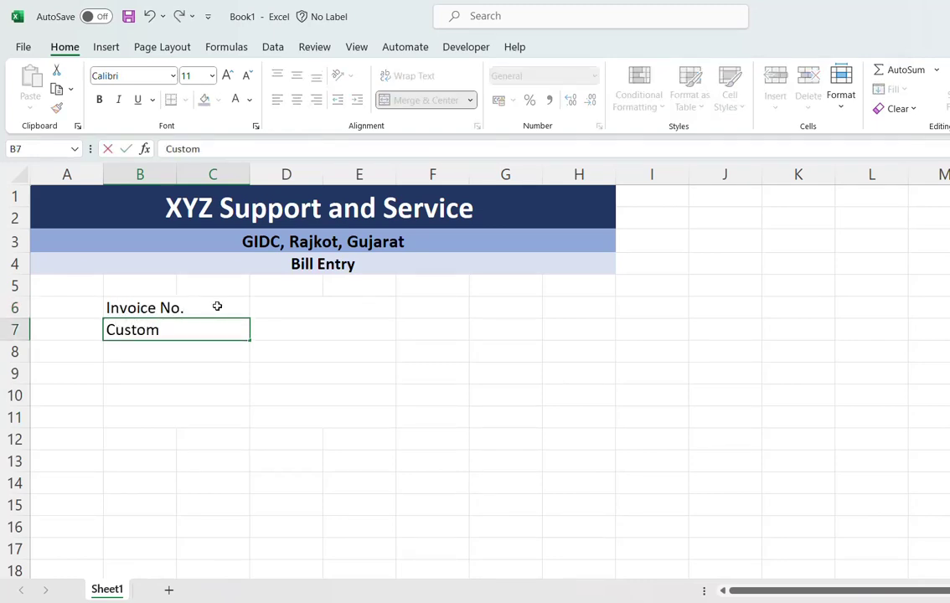
text(er Name)
key(Return)
text(Product Description)
key(Return)
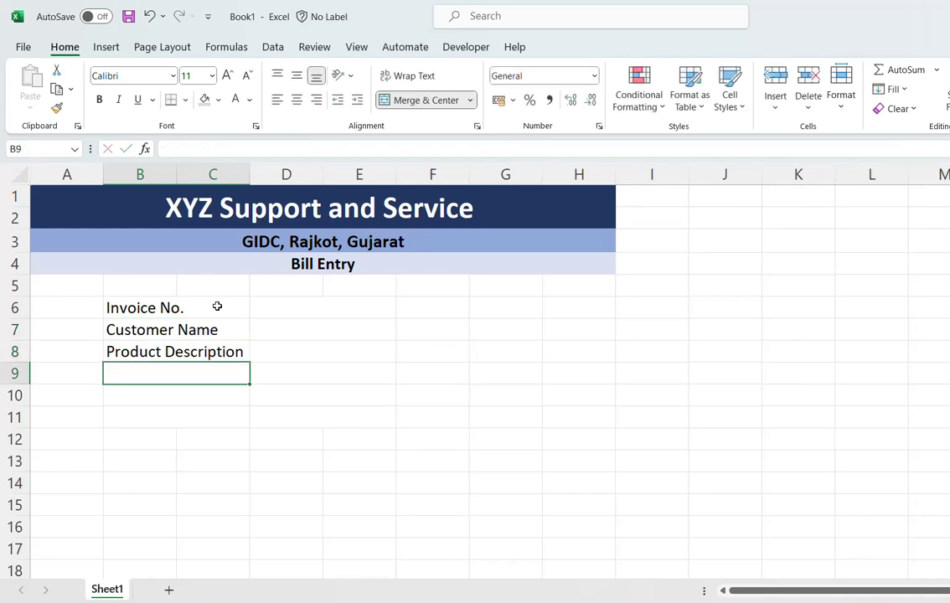
text(Address)
key(Return)
text(Amount)
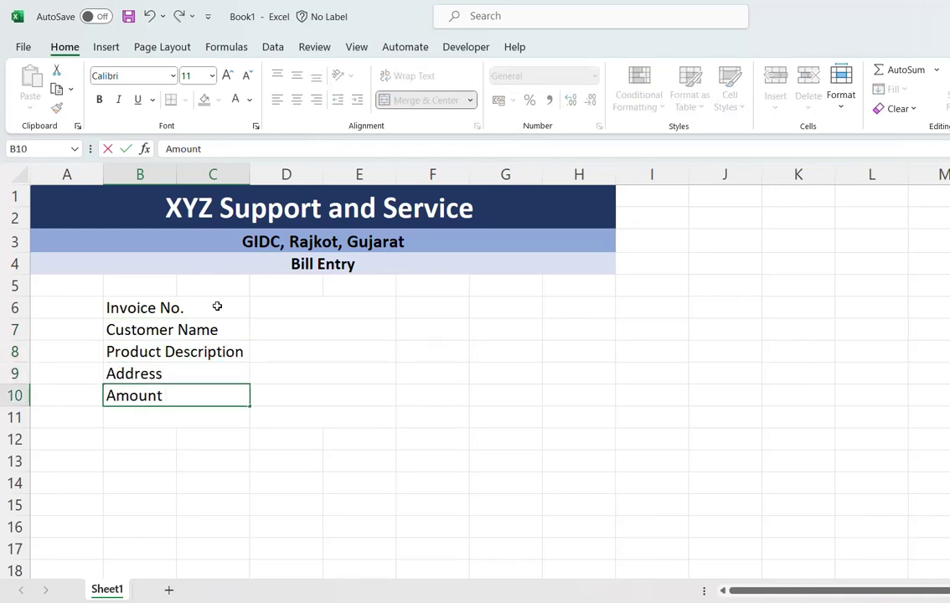
text( Paid)
key(Return)
text(Contact No.)
Step: Make the six field labels bold with a light blue fill
shift+click(217, 307)
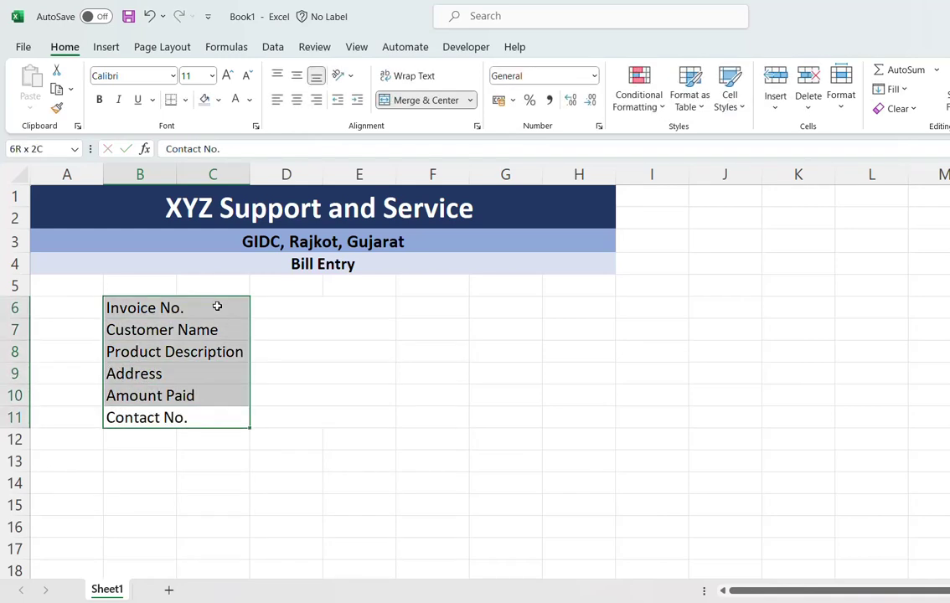
key(ctrl+b)
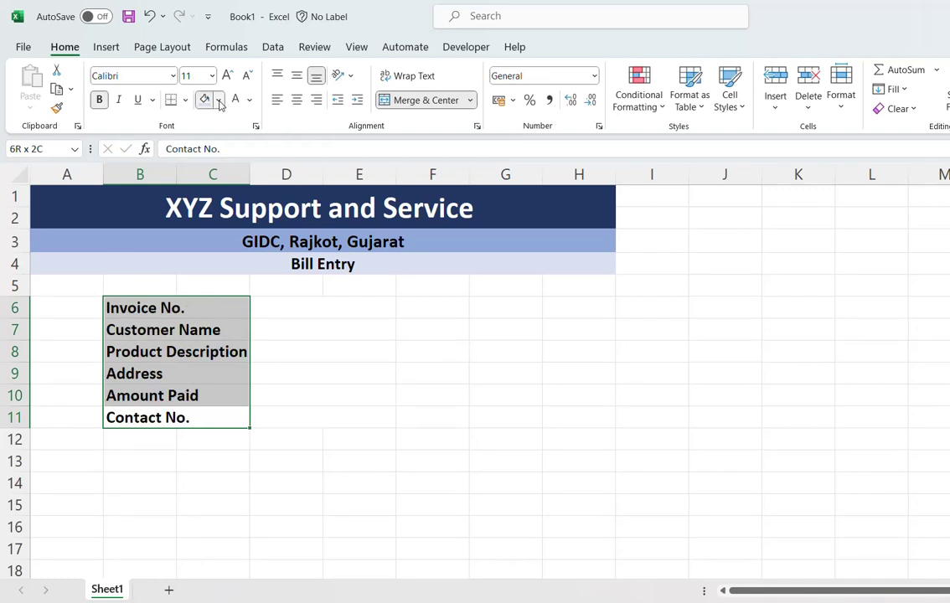
click(218, 100)
click(255, 168)
Step: Apply All Borders to B6:E11 and an outside border around A1:H11
drag(138, 307, 361, 417)
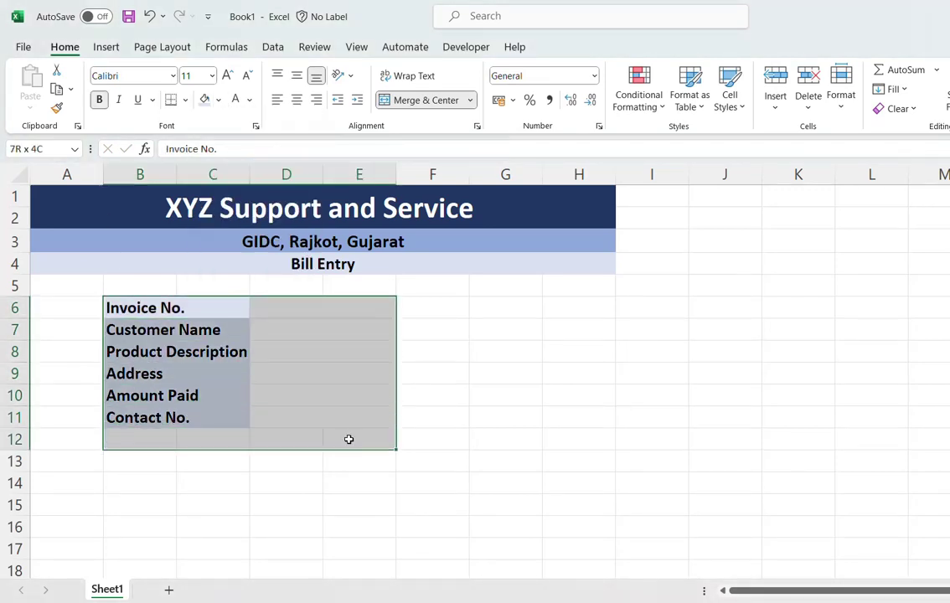
click(185, 99)
click(212, 255)
drag(322, 208, 578, 417)
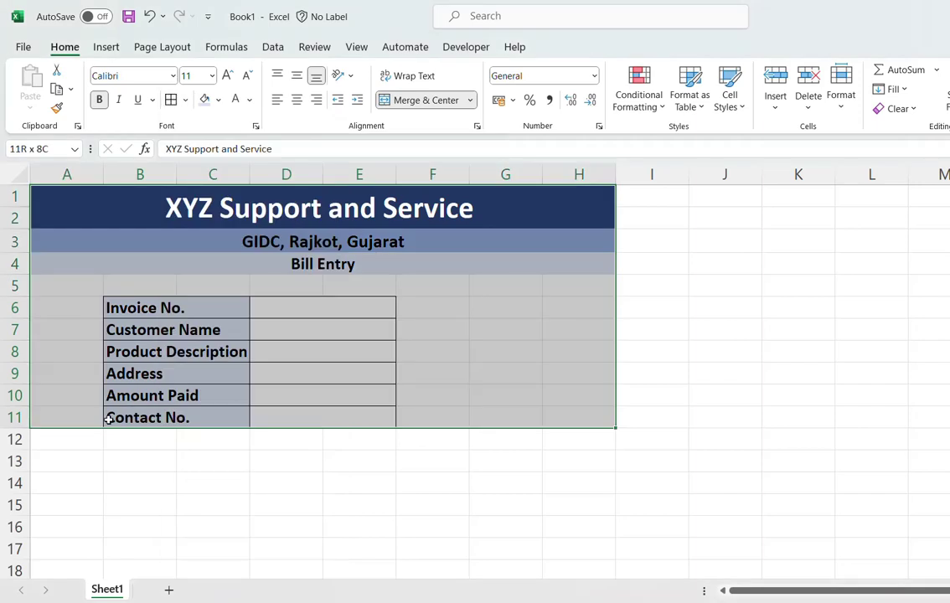
click(185, 99)
click(235, 298)
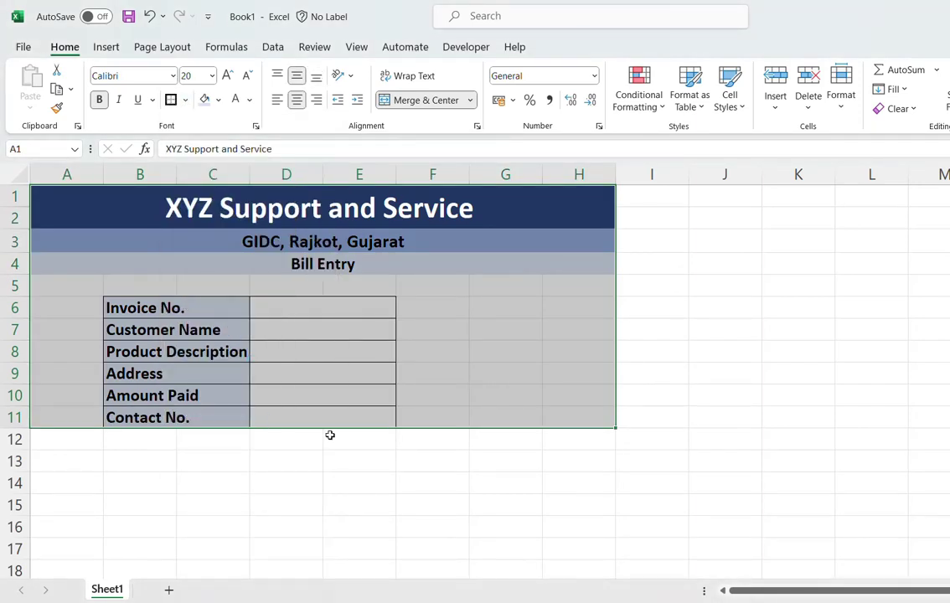
Step: Hide the sheet gridlines and add All Borders to the header rows A1:H4
drag(579, 201, 79, 408)
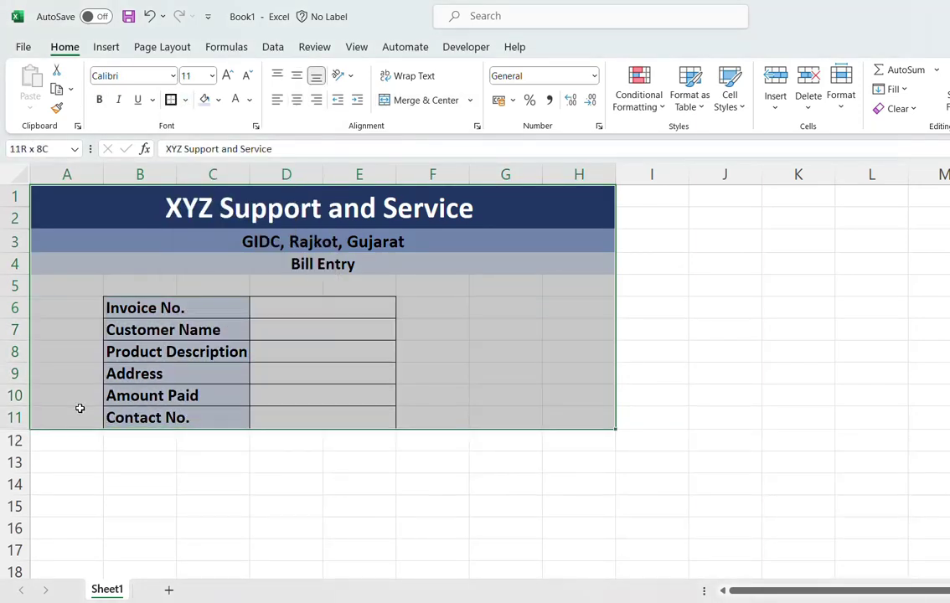
click(356, 47)
click(434, 100)
drag(299, 216, 299, 259)
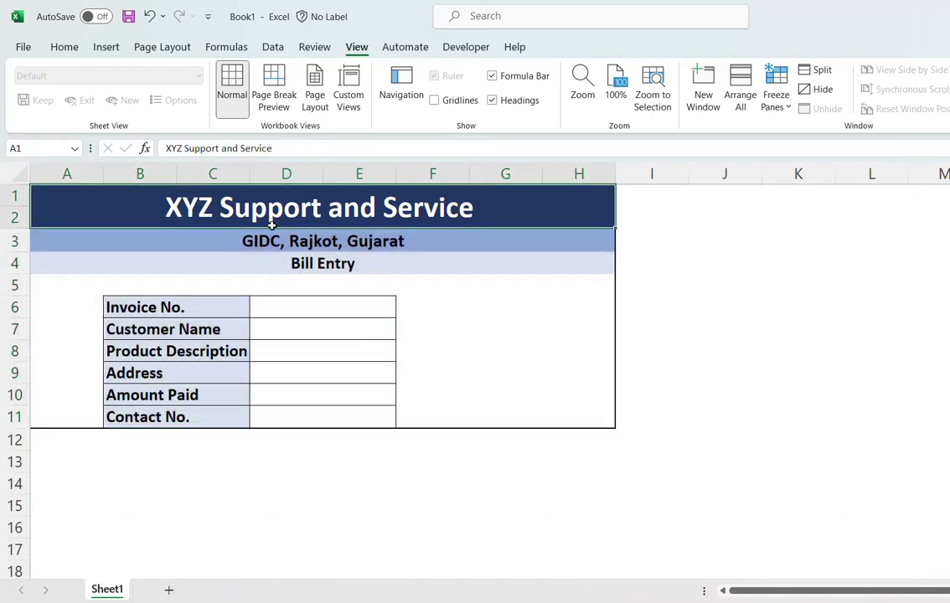
click(65, 47)
click(184, 99)
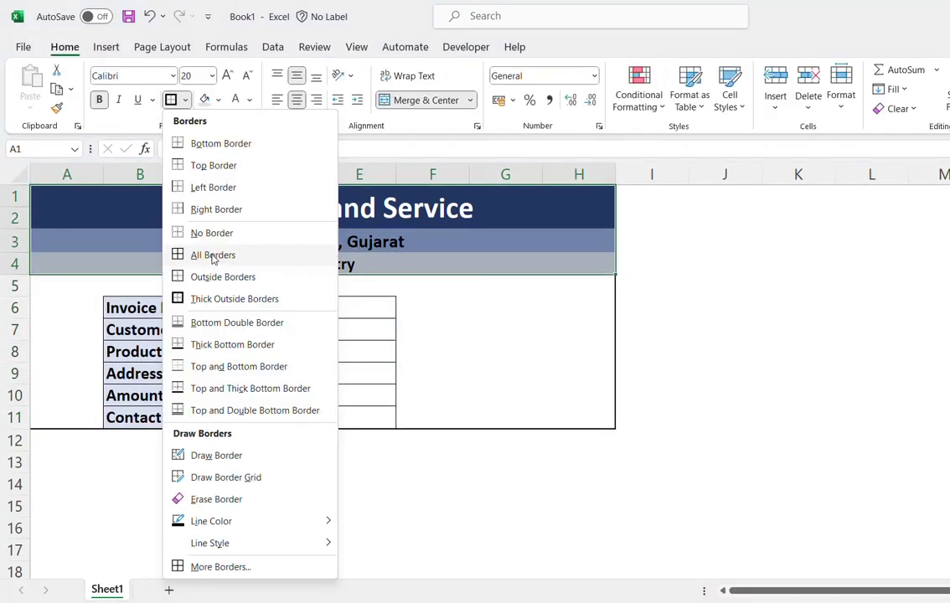
click(222, 255)
click(322, 303)
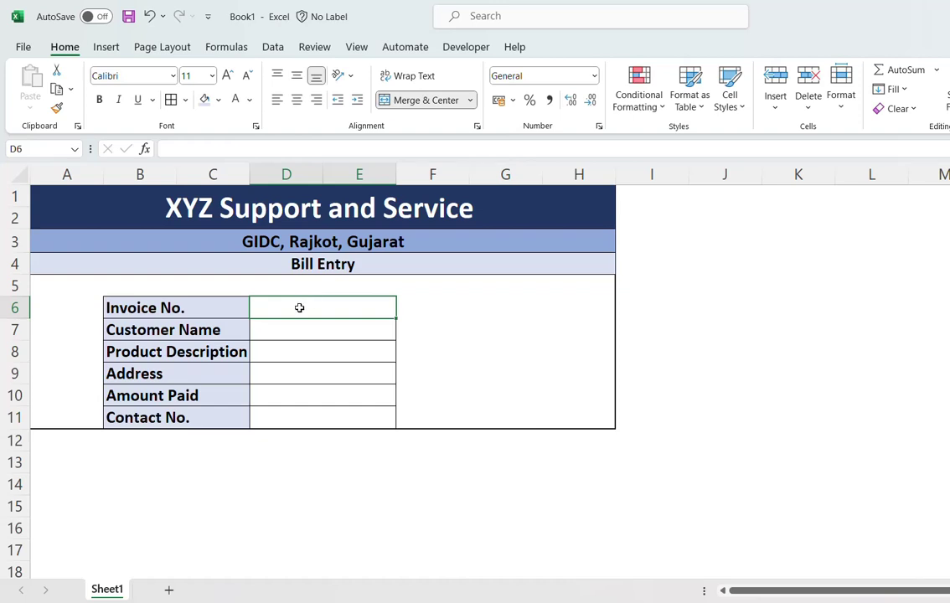
Step: Enter invoice 1001, the customer's name and product 'Mouse- 10pcs'
text(1001)
key(Return)
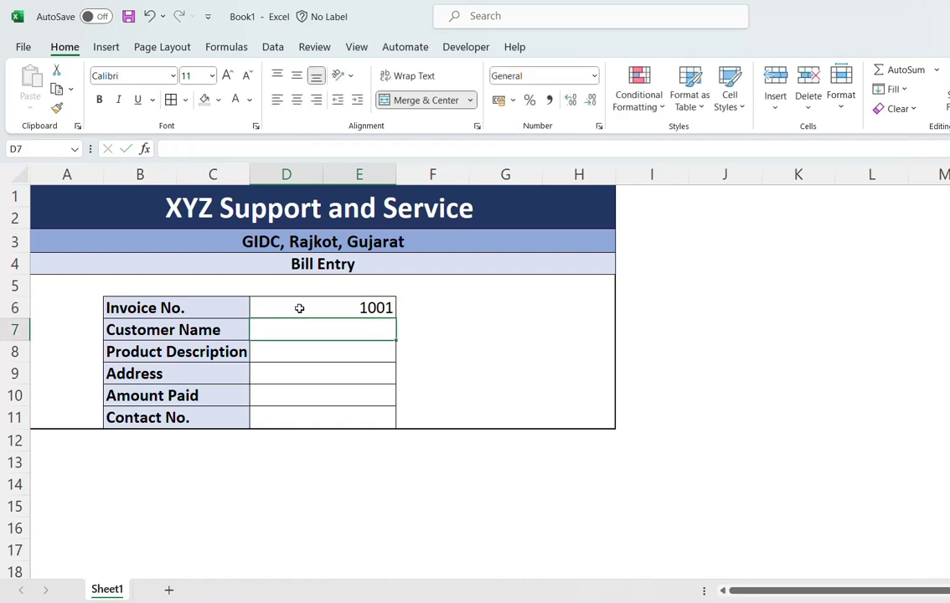
key(Return)
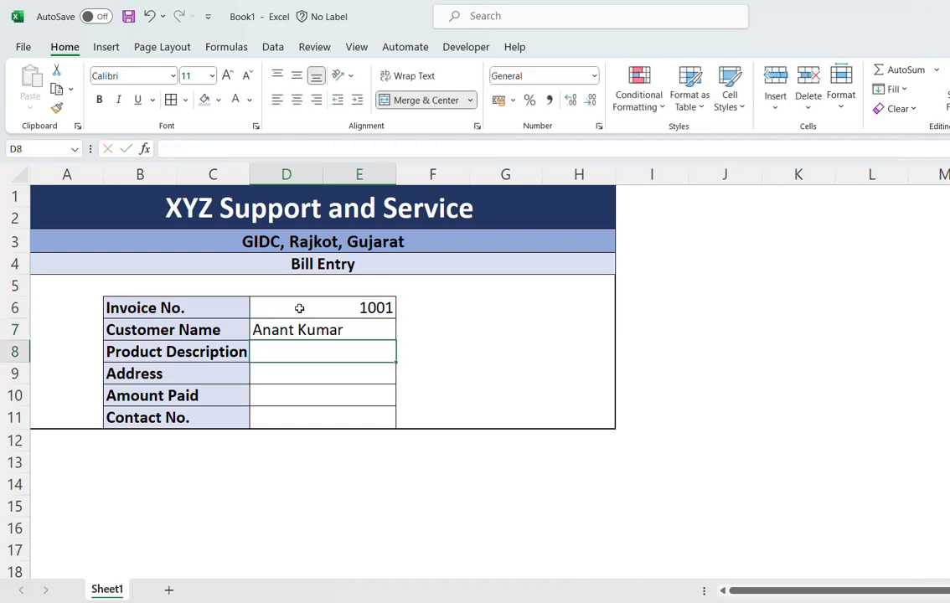
text(Mouse- 10)
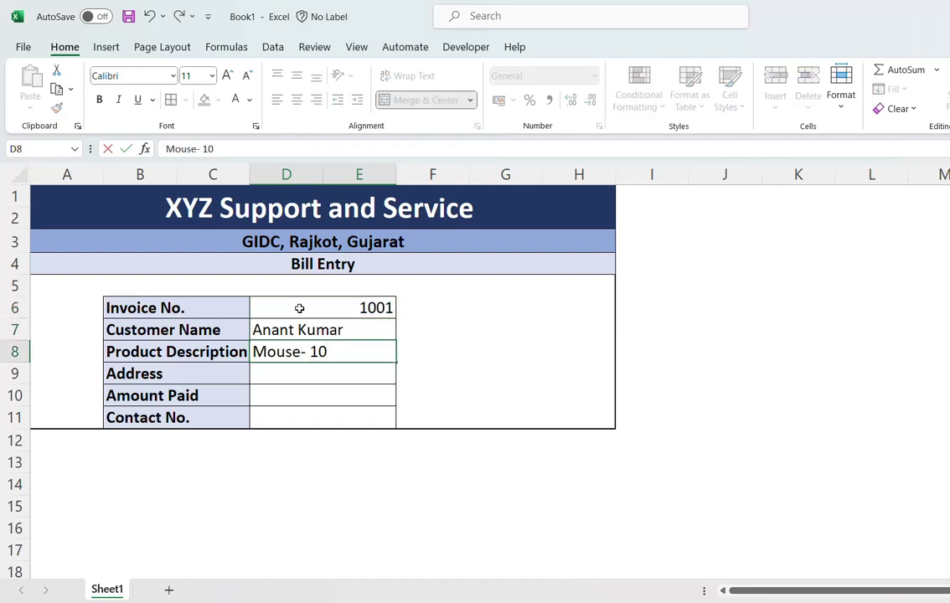
text(pcs)
key(Return)
Step: Enter the address, amount 3500 and the contact number
text(Malad, Mub)
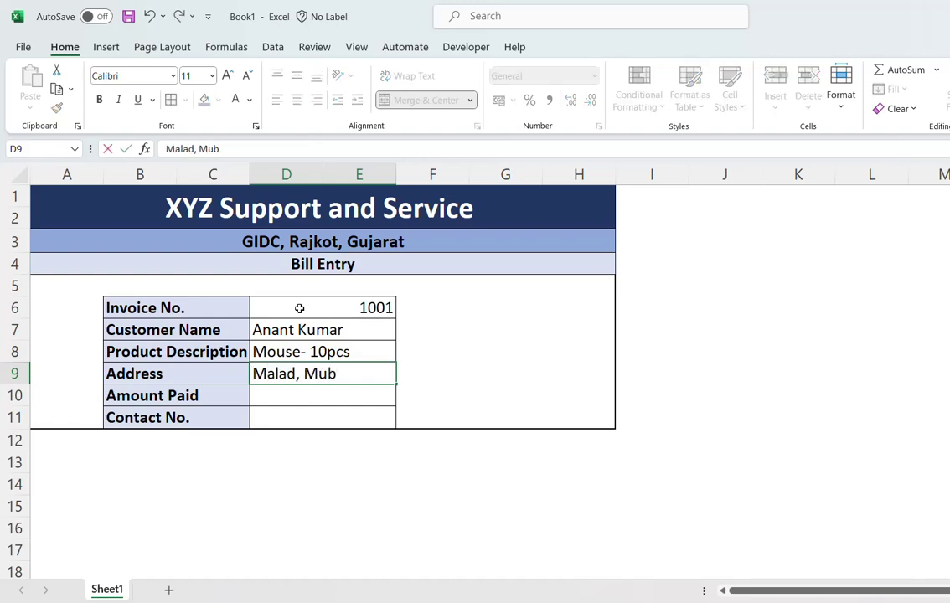
text(ai)
key(Return)
text(3)
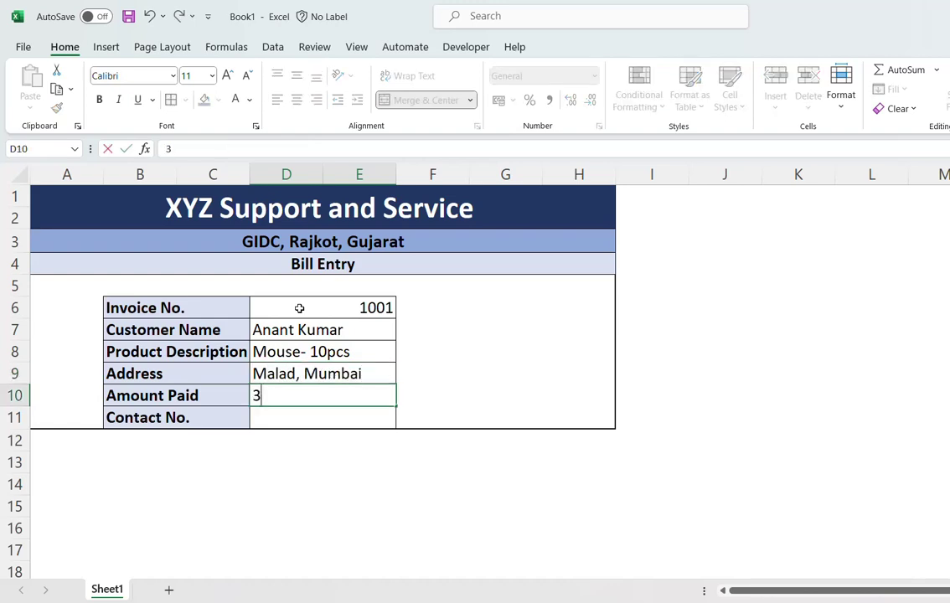
text(500)
key(Return)
text(0000000)
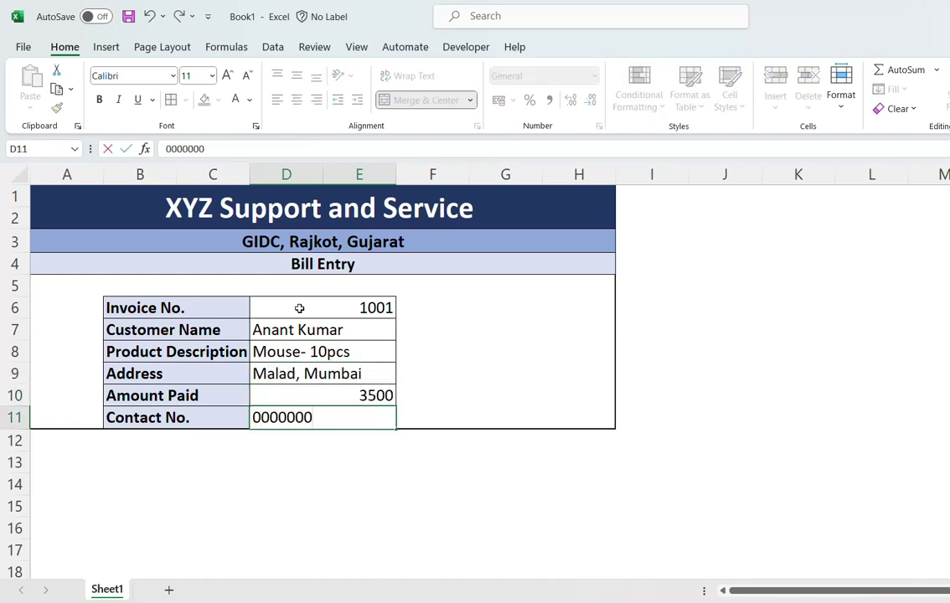
drag(250, 175, 253, 185)
Step: Right-align the values in D6:E11
drag(277, 307, 352, 417)
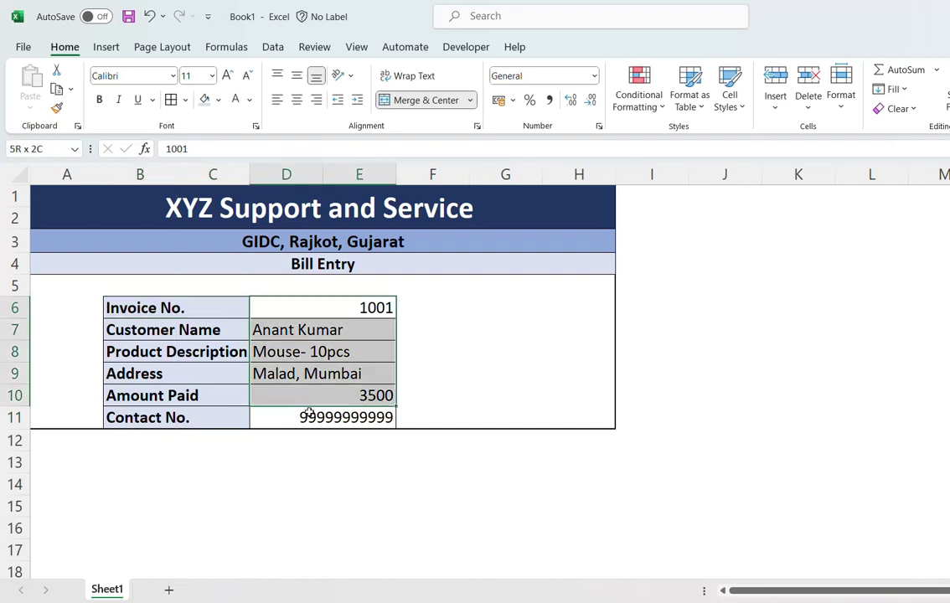
click(317, 101)
click(327, 395)
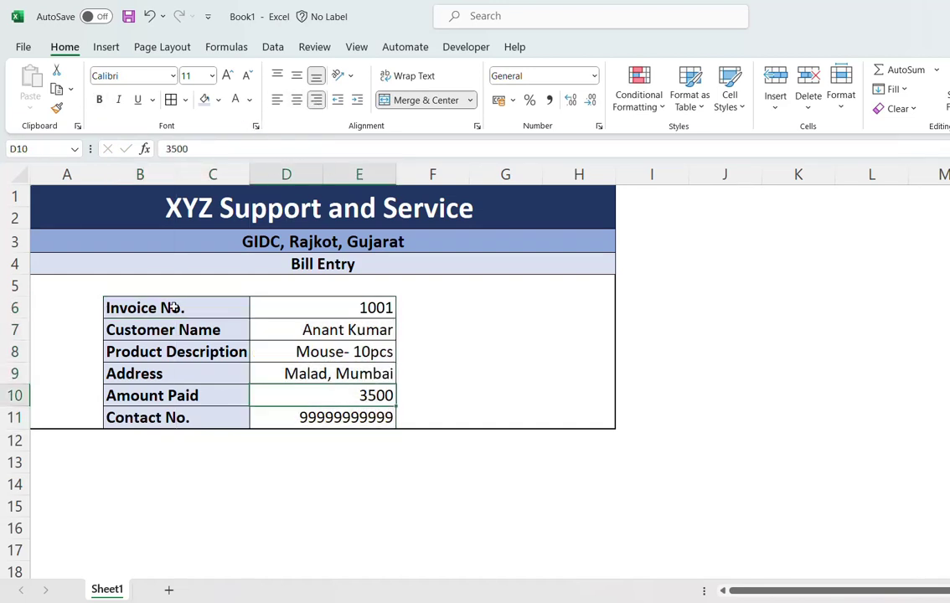
Step: Add a sheet named Database and rename Sheet1 to Bill Entry
click(170, 591)
double_click(158, 591)
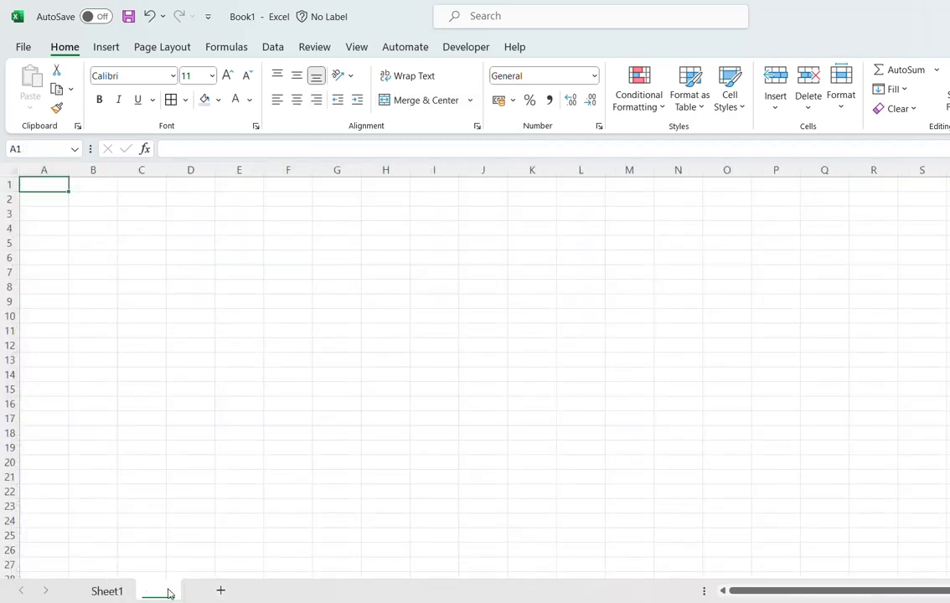
text(Data)
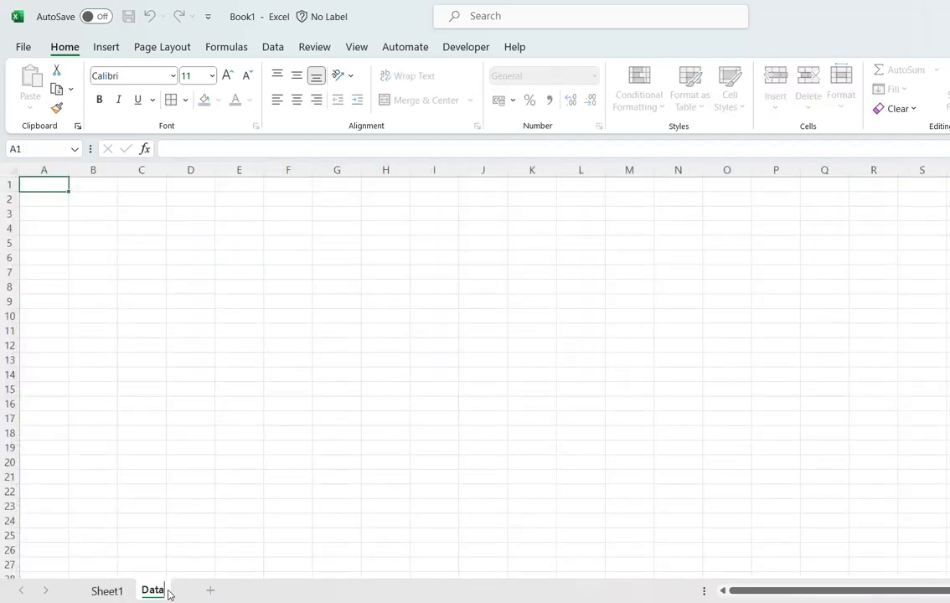
text(base)
click(107, 592)
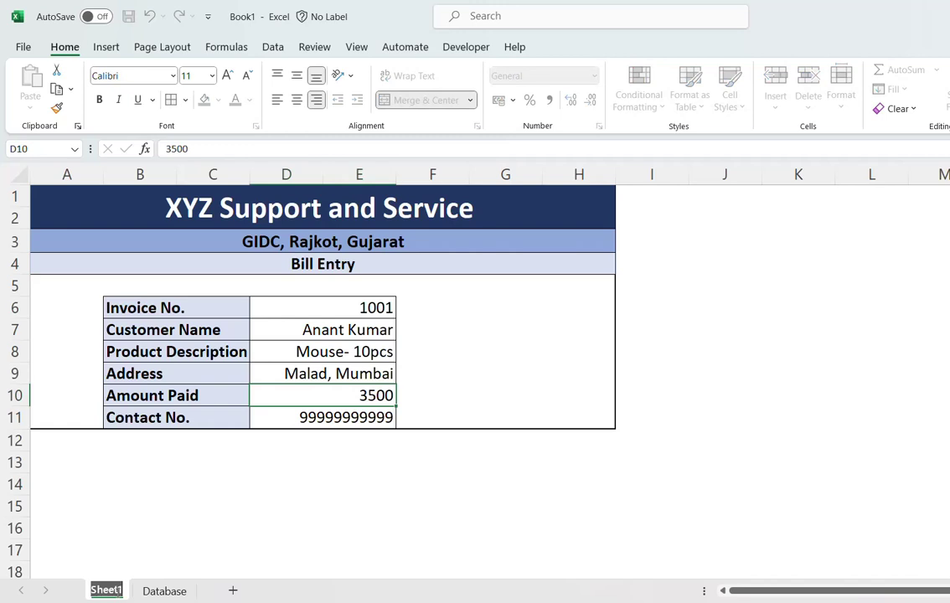
text(Bill Entry)
Step: Copy the labels B6:C11 and paste them as transposed values into Database A1
drag(161, 307, 157, 413)
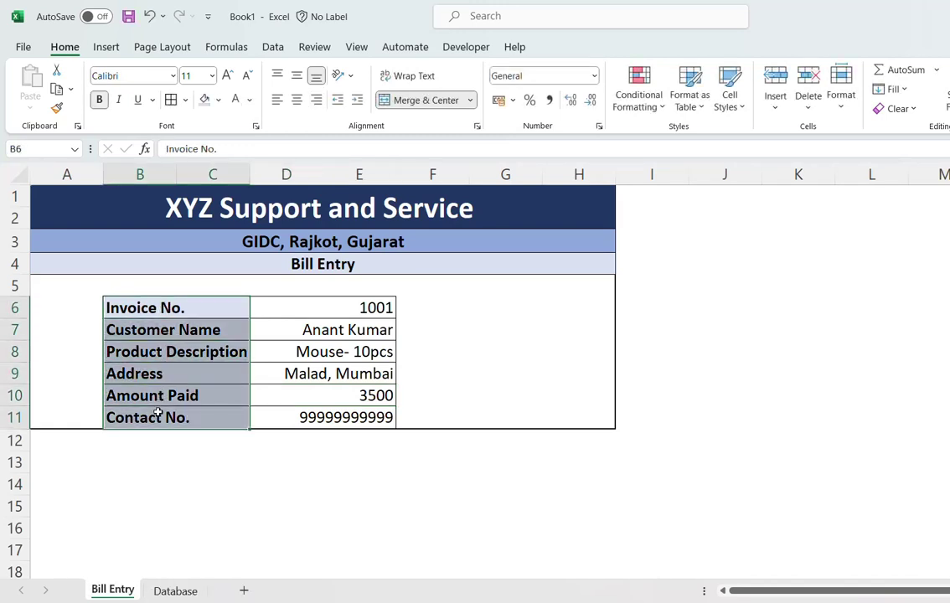
key(ctrl+c)
click(179, 591)
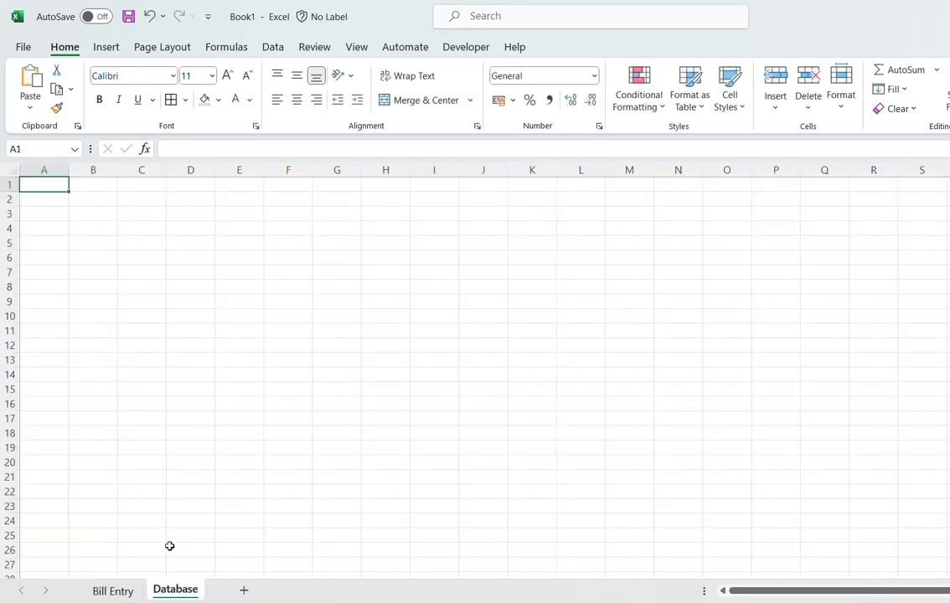
ctrl+scroll(114, 269, up, 3)
key(ctrl+alt+v)
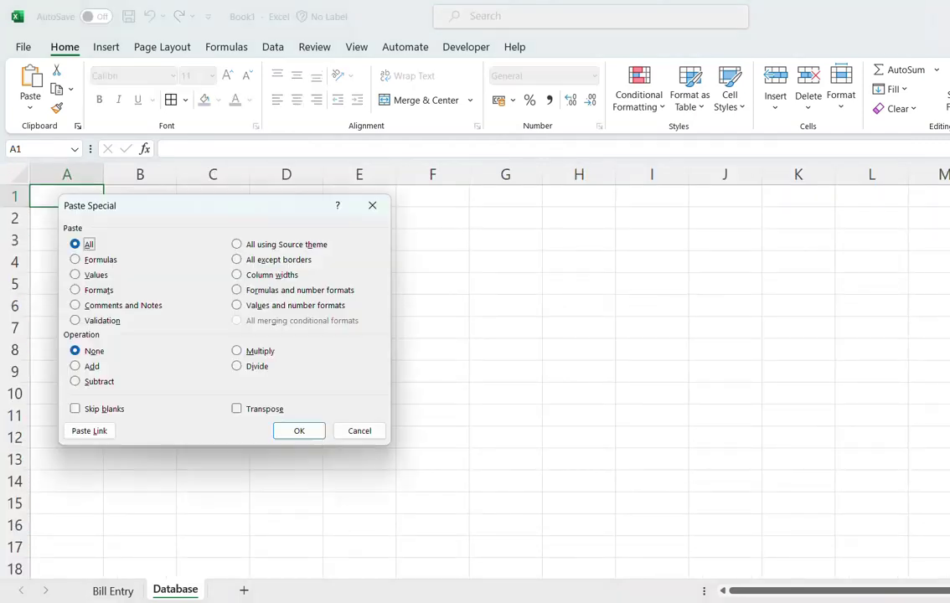
click(75, 275)
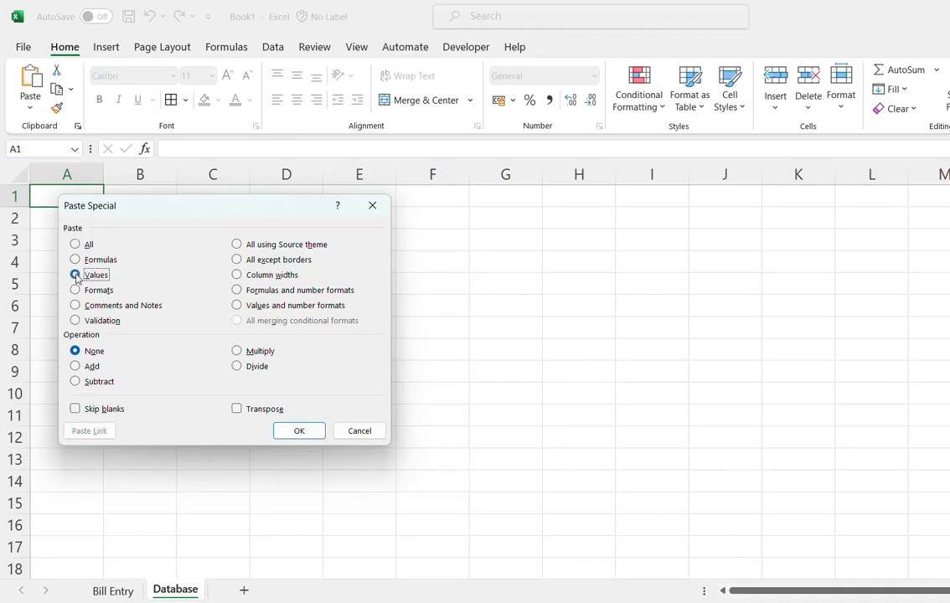
click(236, 409)
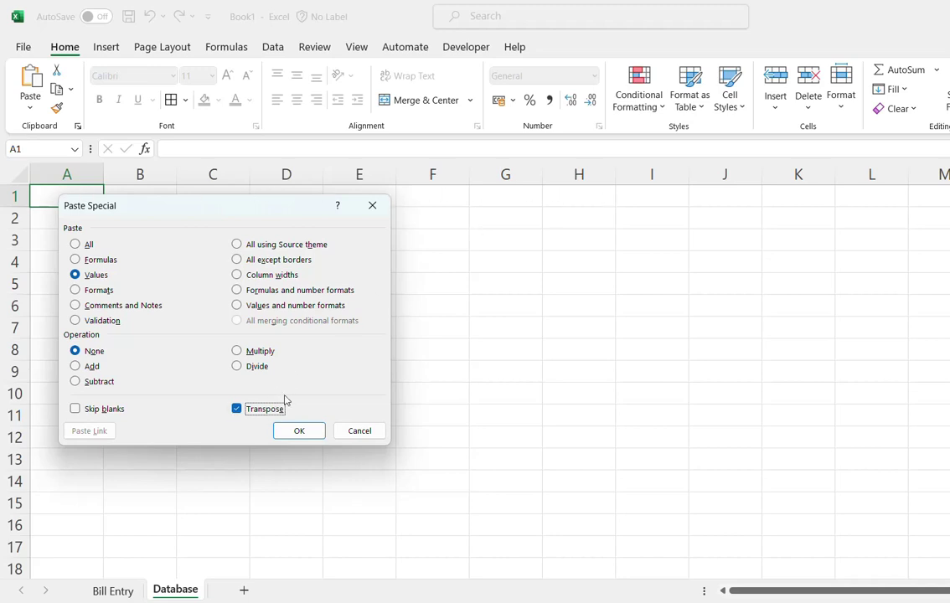
click(297, 431)
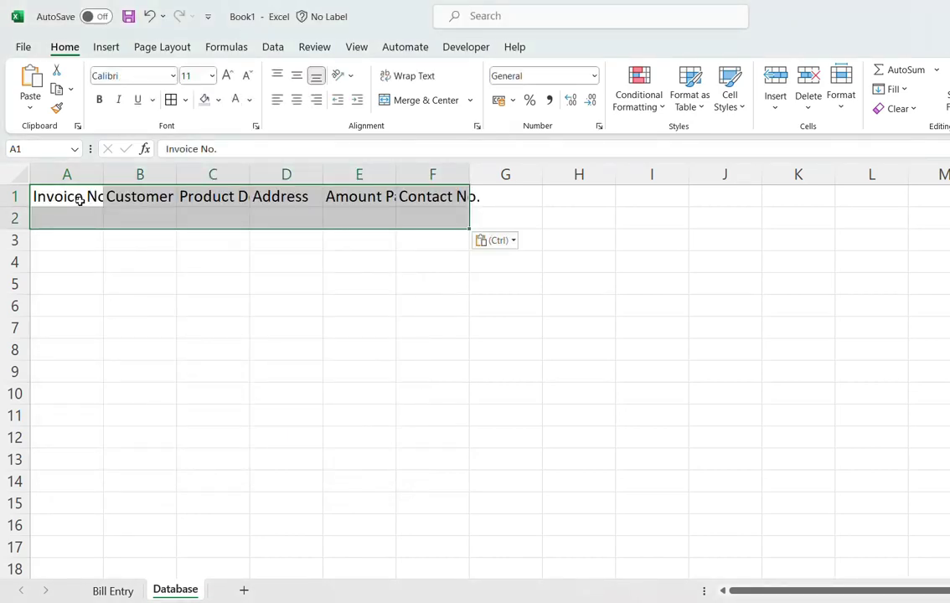
Step: AutoFit columns A–F to their headers, then widen columns C and D further
drag(79, 201, 412, 196)
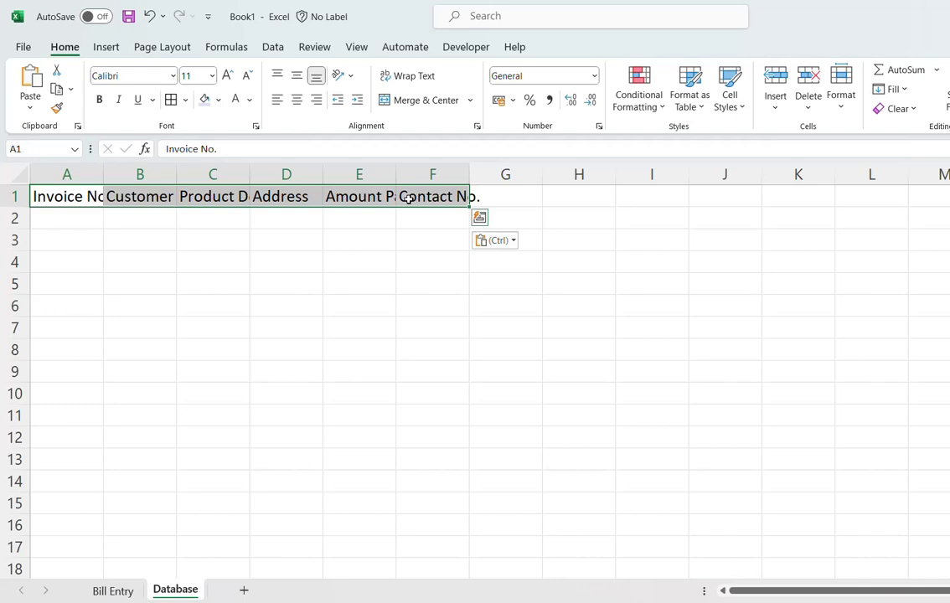
key(alt+h)
key(o)
key(i)
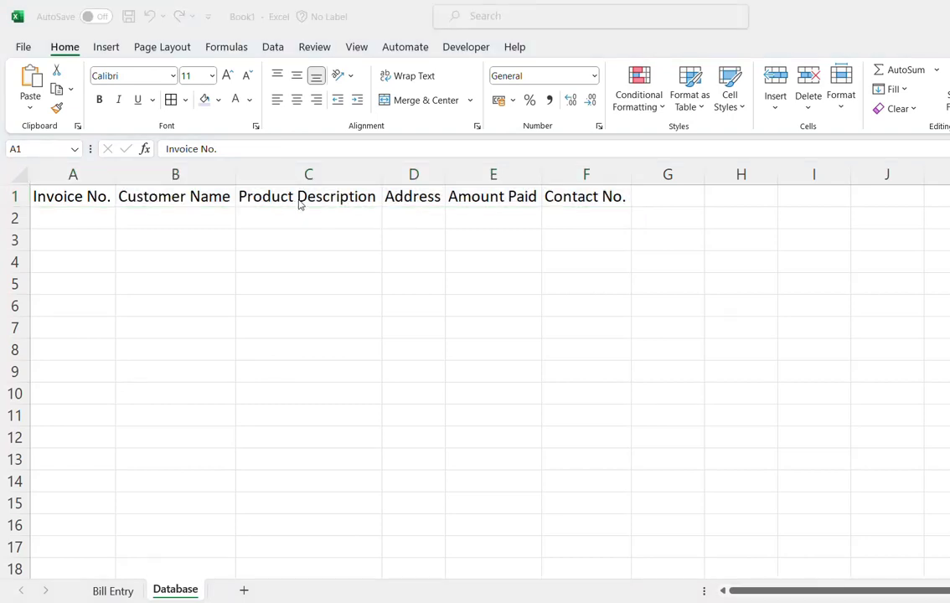
drag(382, 176, 488, 176)
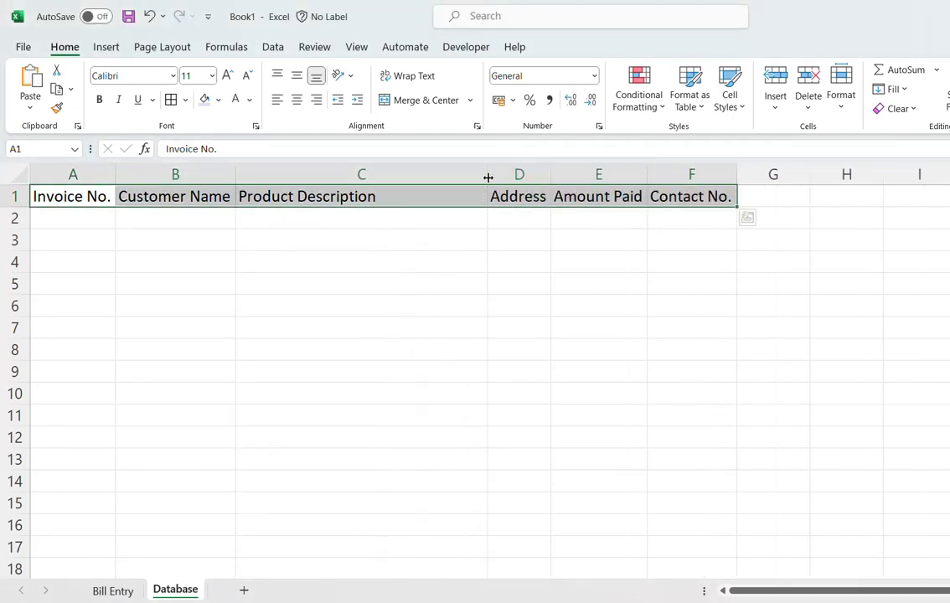
drag(551, 175, 741, 177)
drag(74, 197, 711, 200)
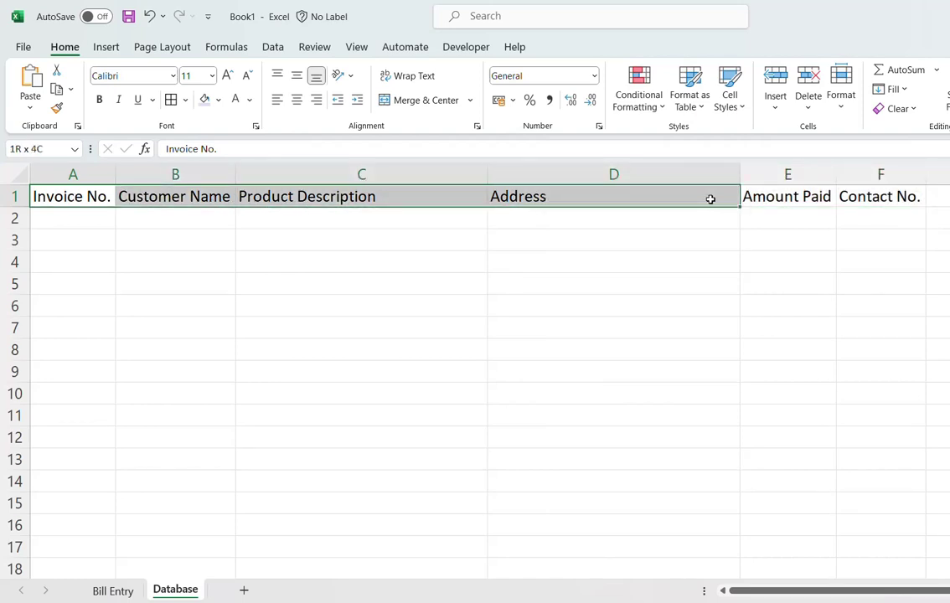
mouse_move(710, 200)
mouse_down()
mouse_move(845, 198)
mouse_move(891, 596)
mouse_move(879, 537)
mouse_up()
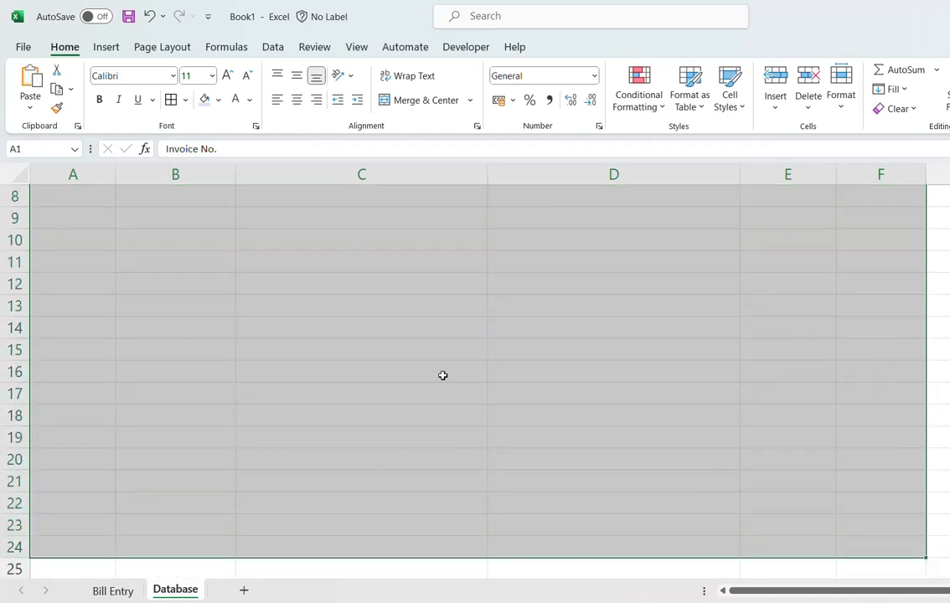
Step: Insert a table over A1:F24 with 'My table has headers' ticked
click(107, 47)
click(141, 84)
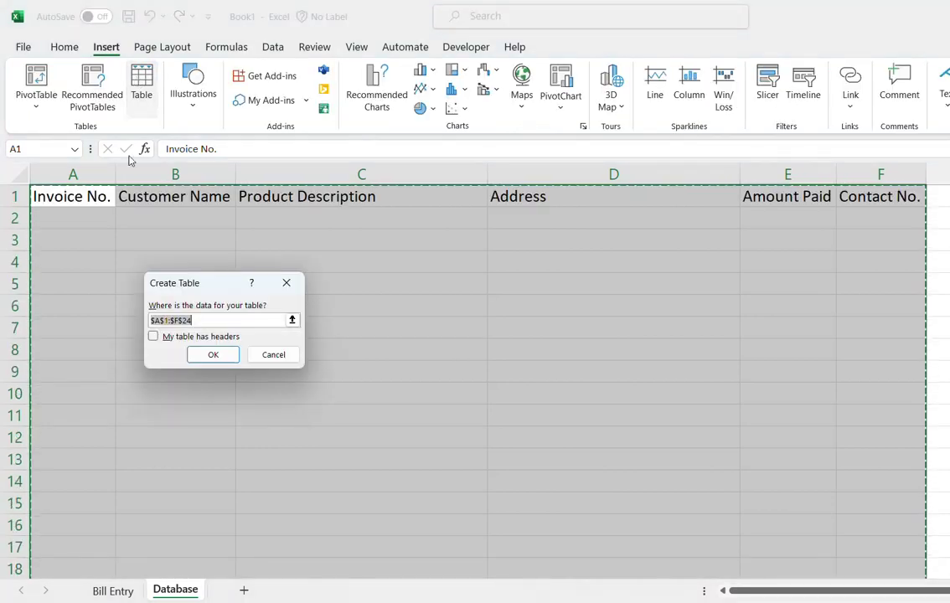
click(154, 338)
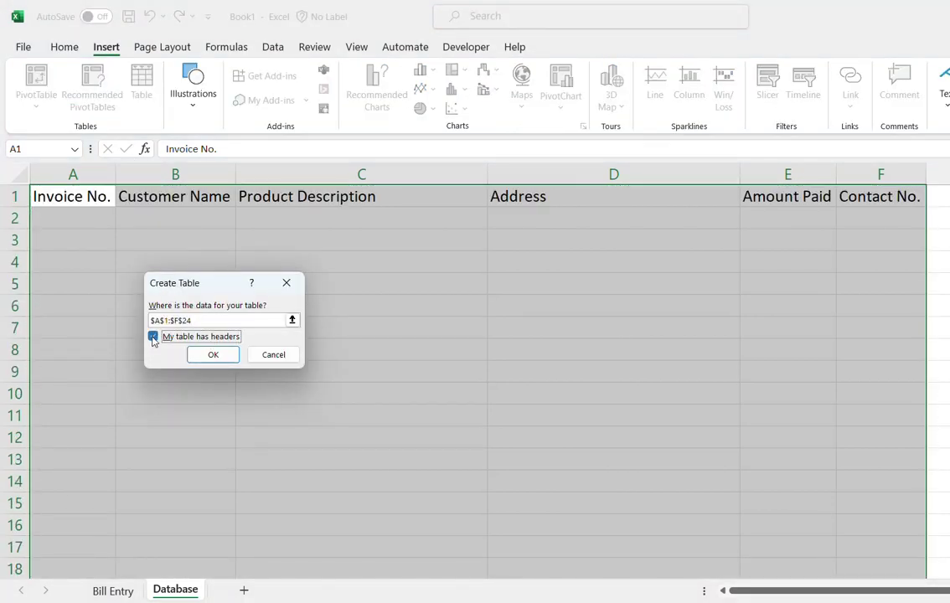
click(211, 354)
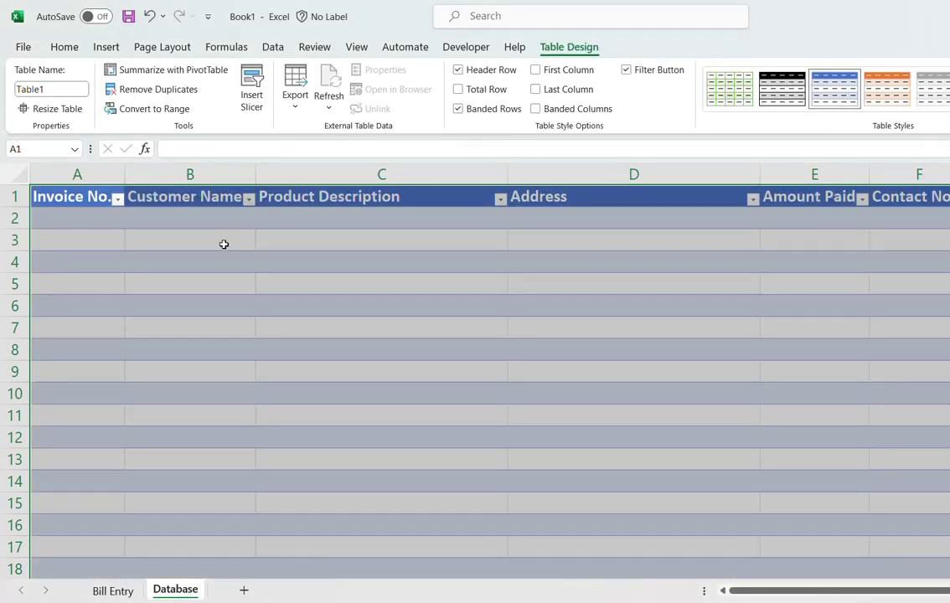
scroll(224, 244, down, 3)
scroll(224, 244, up, 3)
click(177, 216)
key(ctrl+Page_Up)
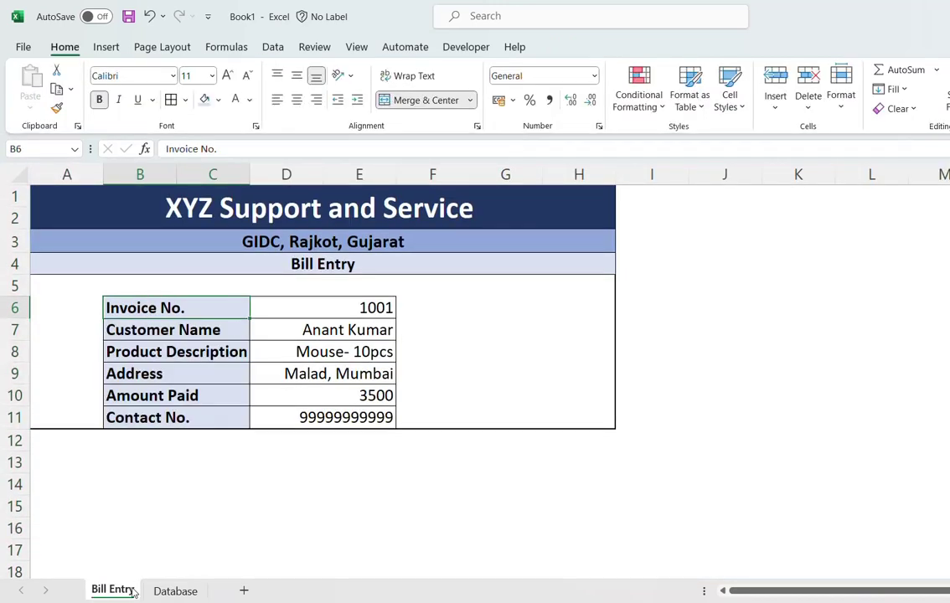
click(175, 591)
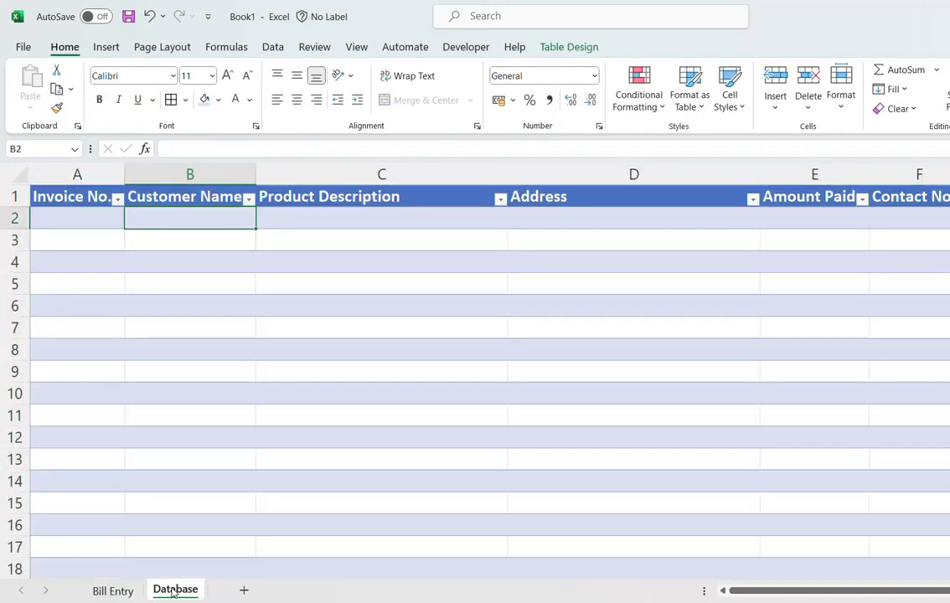
Step: Add a blank sheet between Bill Entry and Database, name it 'Interim DB', and return to Bill Entry
click(244, 590)
drag(244, 590, 165, 595)
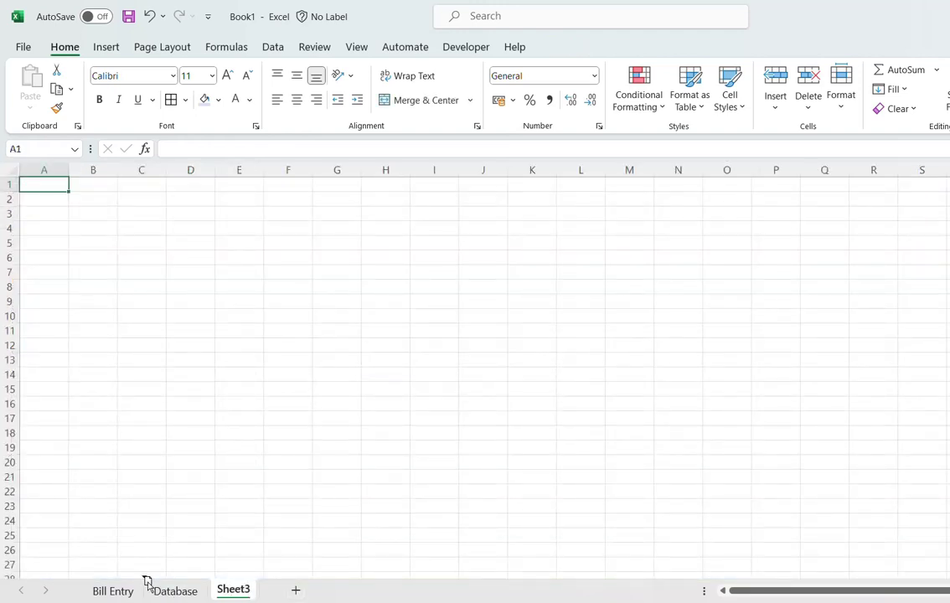
double_click(167, 591)
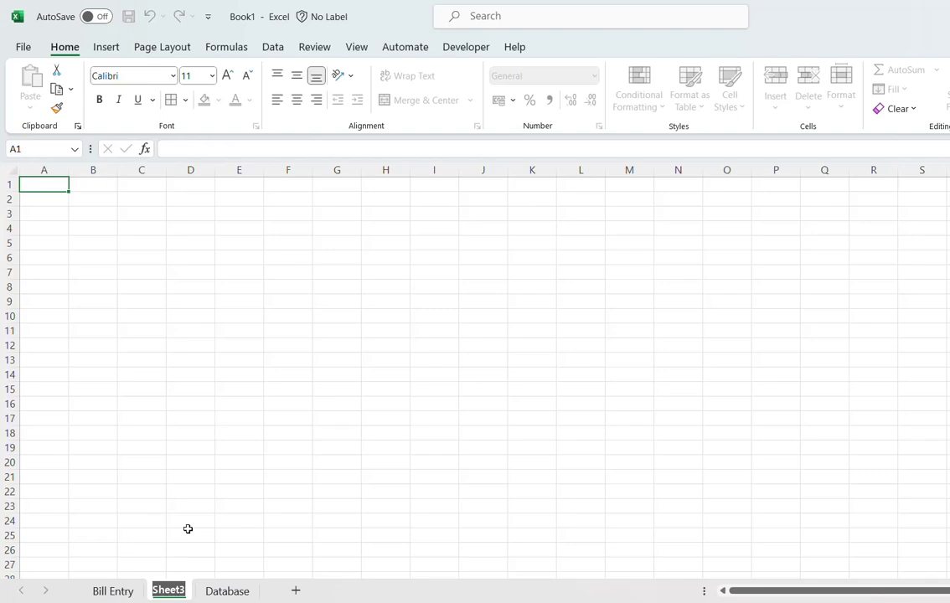
text(Interim)
key(Return)
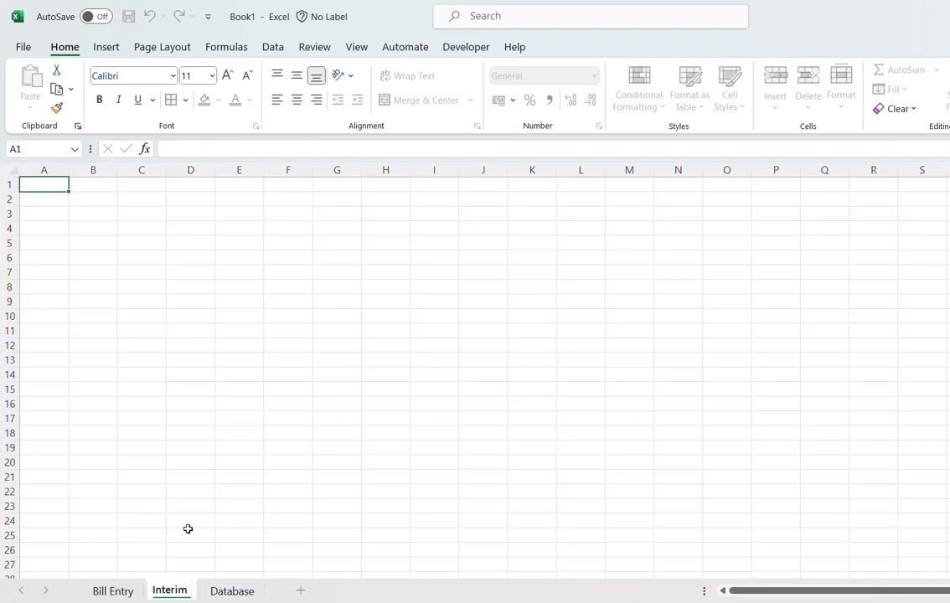
text(DB)
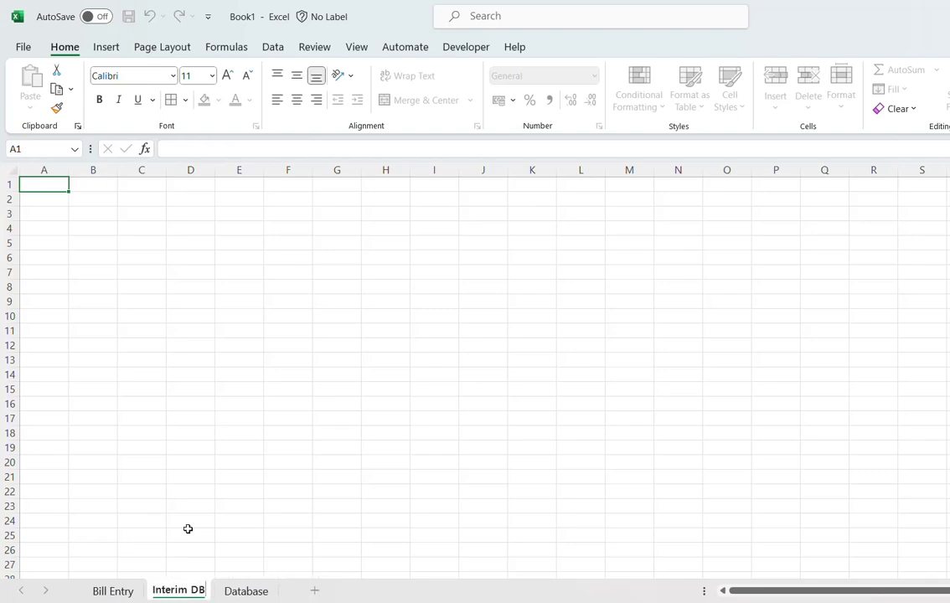
click(141, 405)
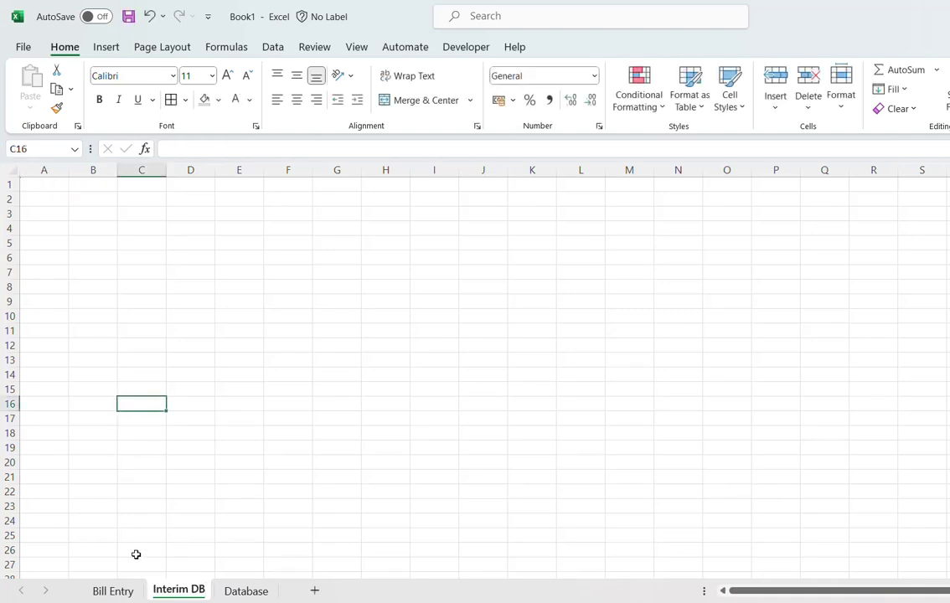
click(114, 591)
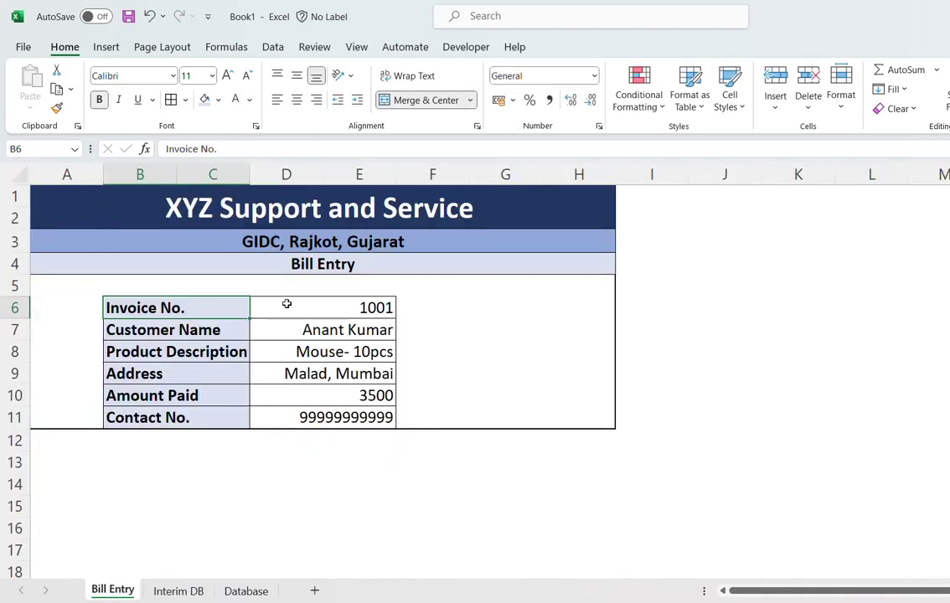
drag(286, 305, 291, 415)
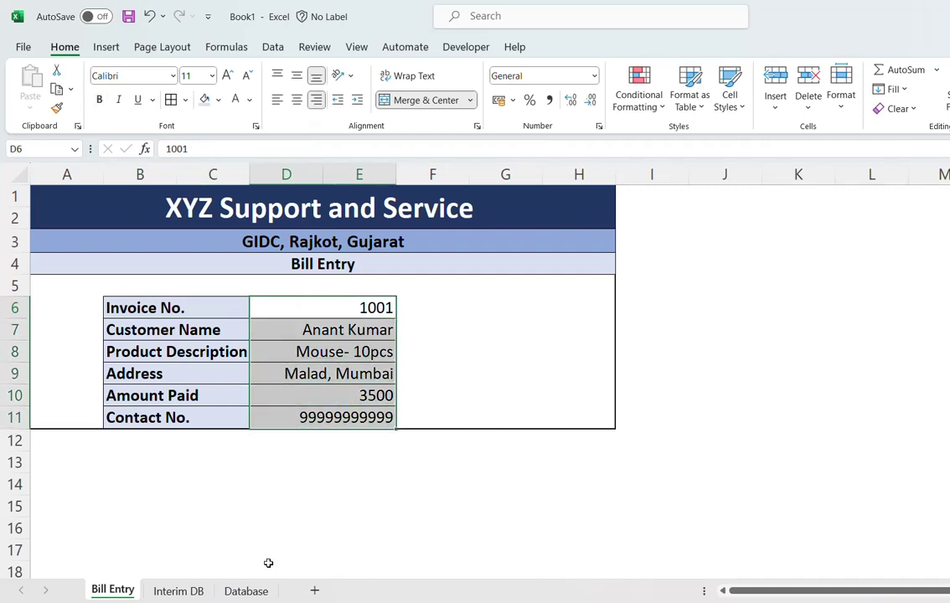
click(248, 591)
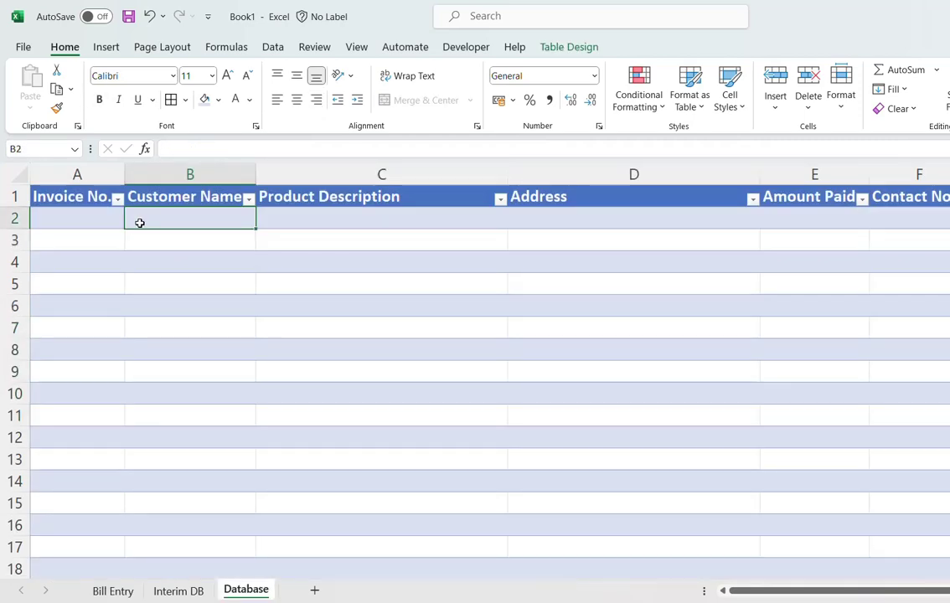
click(112, 591)
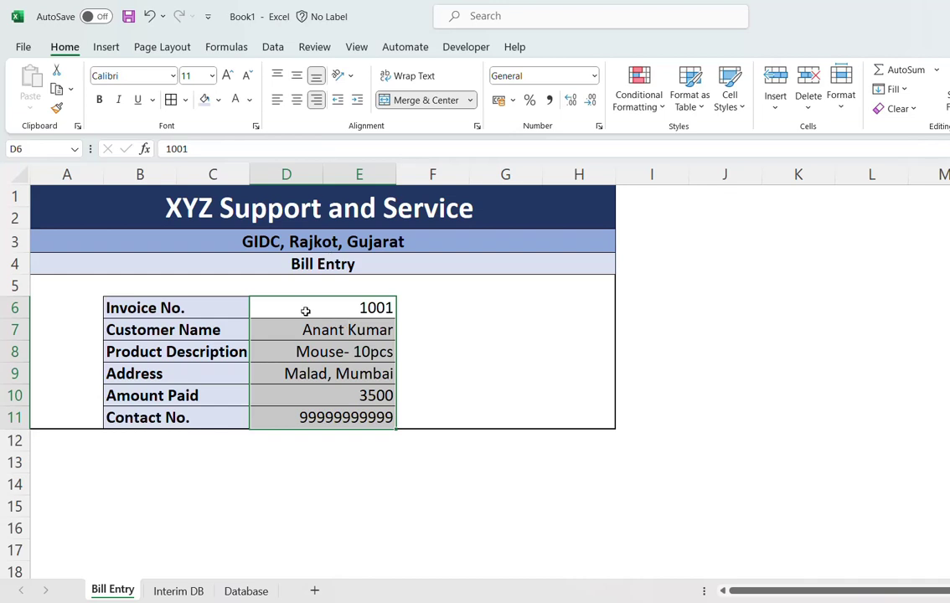
click(306, 311)
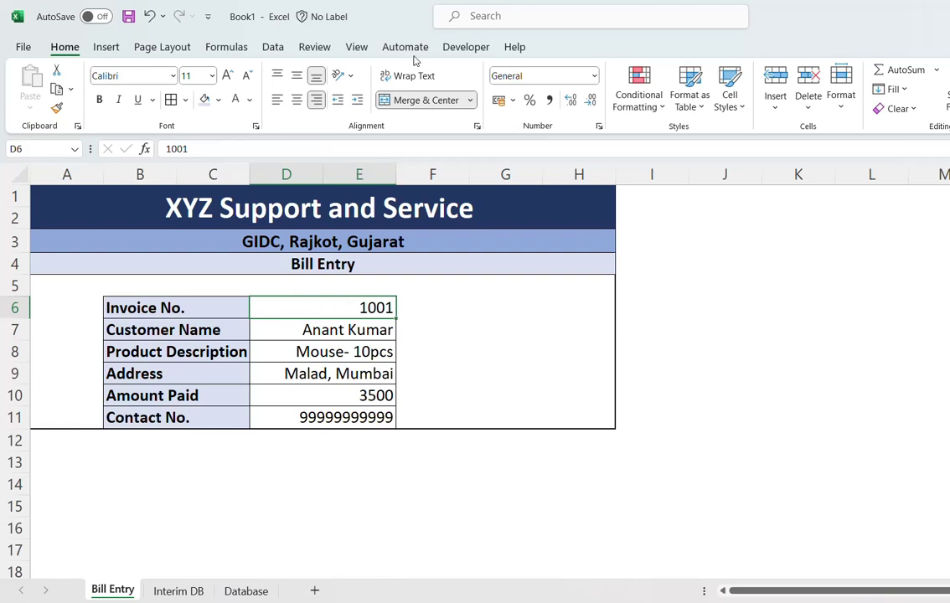
Step: Enable the Developer tab through Customize Ribbon options and begin a new macro recording
click(467, 48)
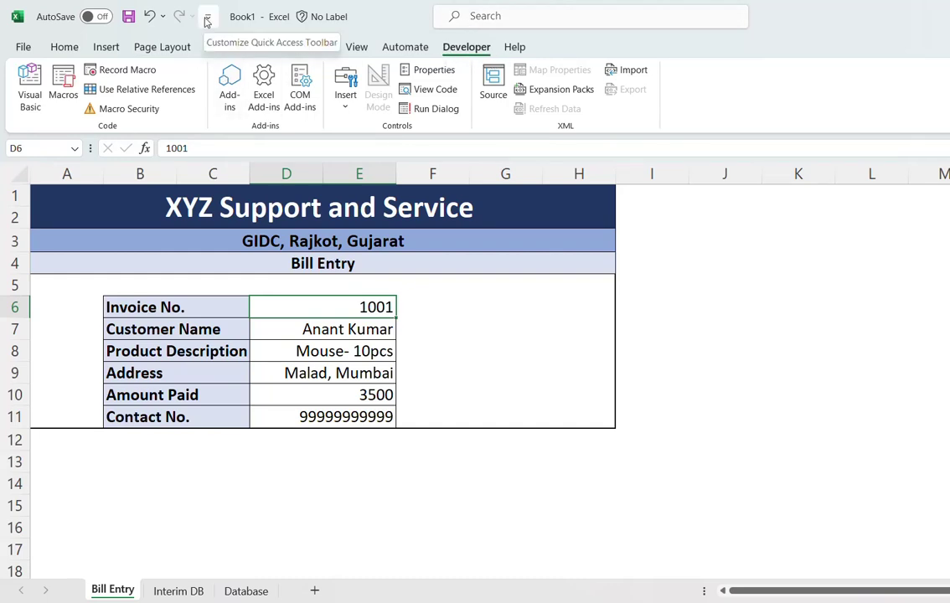
click(207, 19)
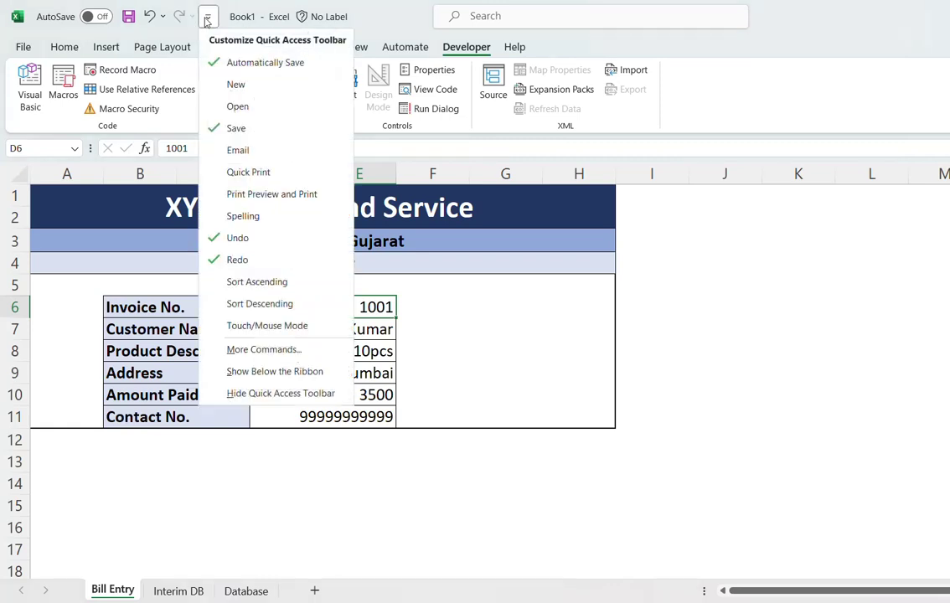
click(258, 352)
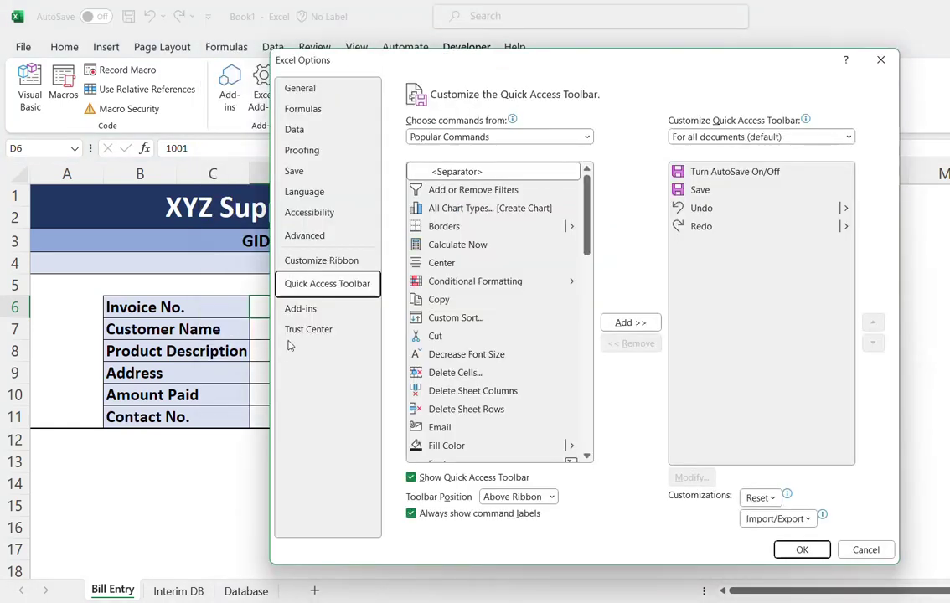
click(342, 261)
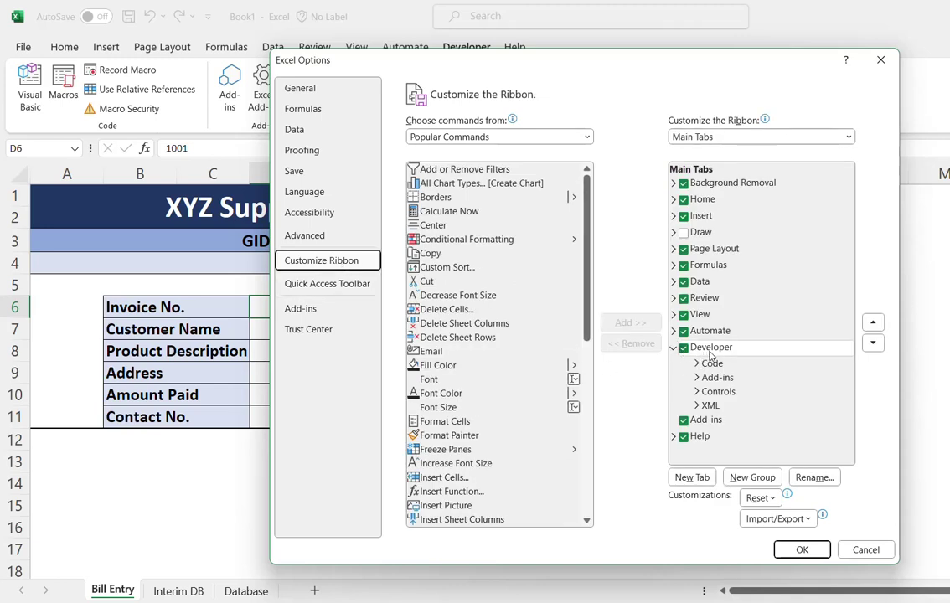
click(685, 353)
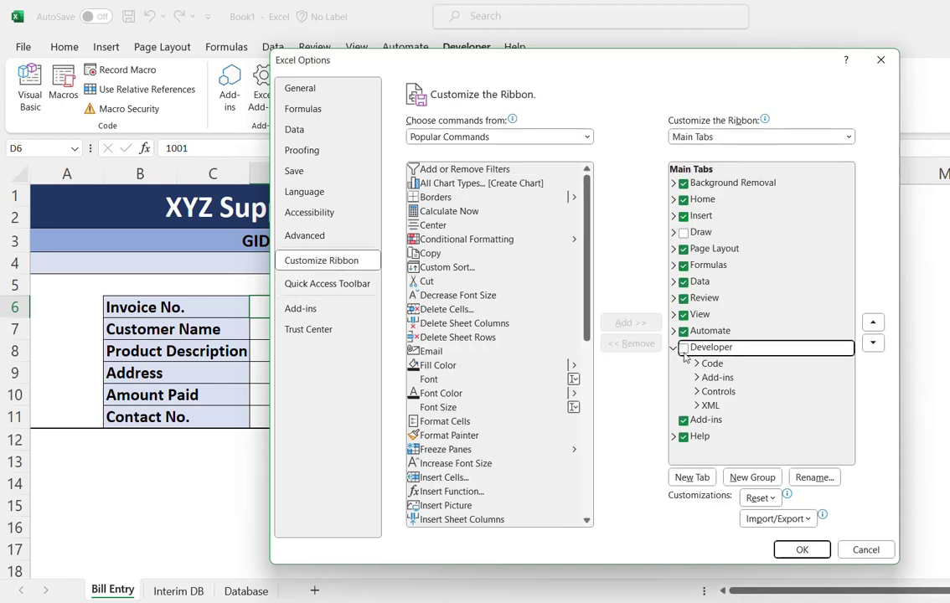
click(848, 550)
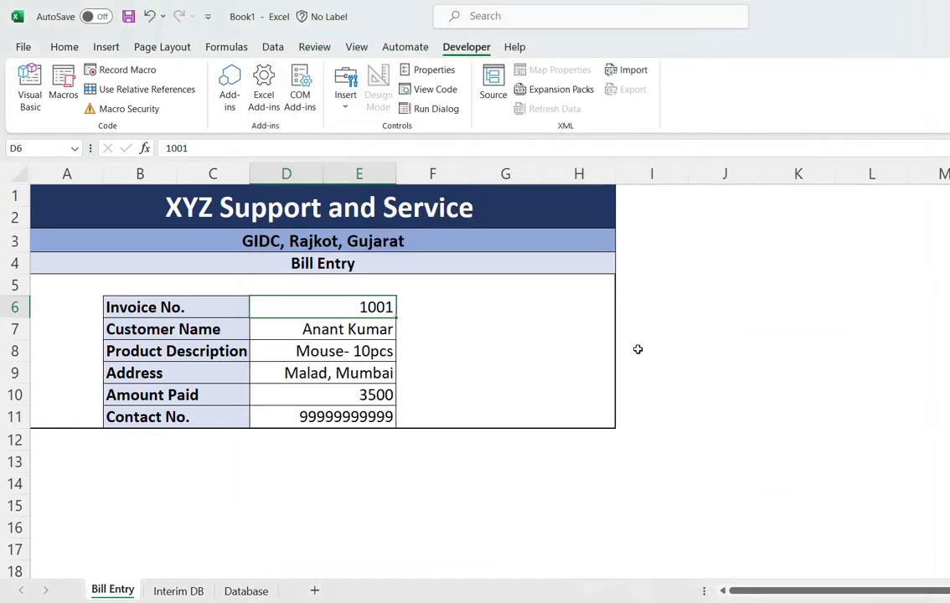
click(448, 50)
click(142, 74)
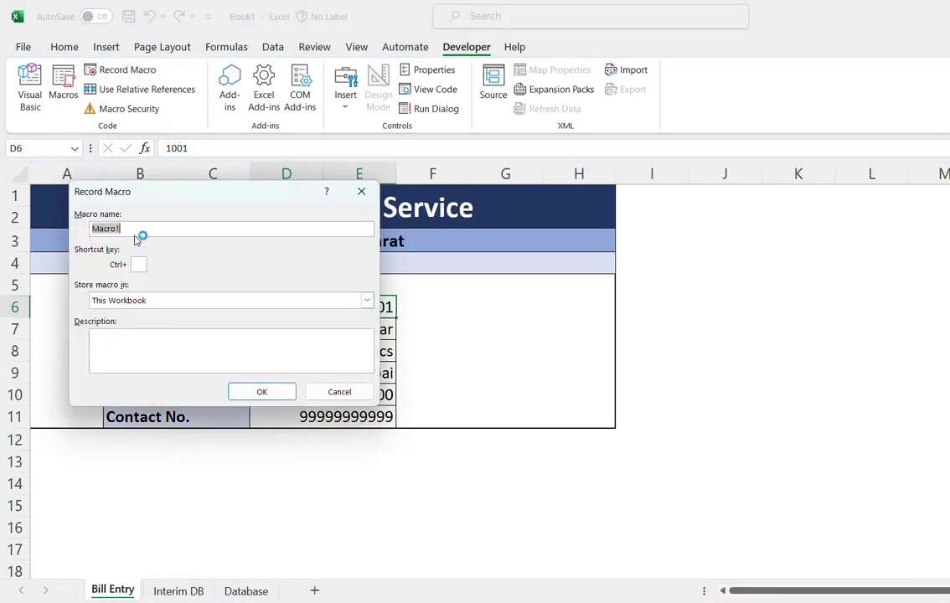
Step: Start recording macro Bill_Entry with shortcut Ctrl+Shift+K, stored in This Workbook
text(Bill_E)
text(ntry)
click(139, 264)
text(K)
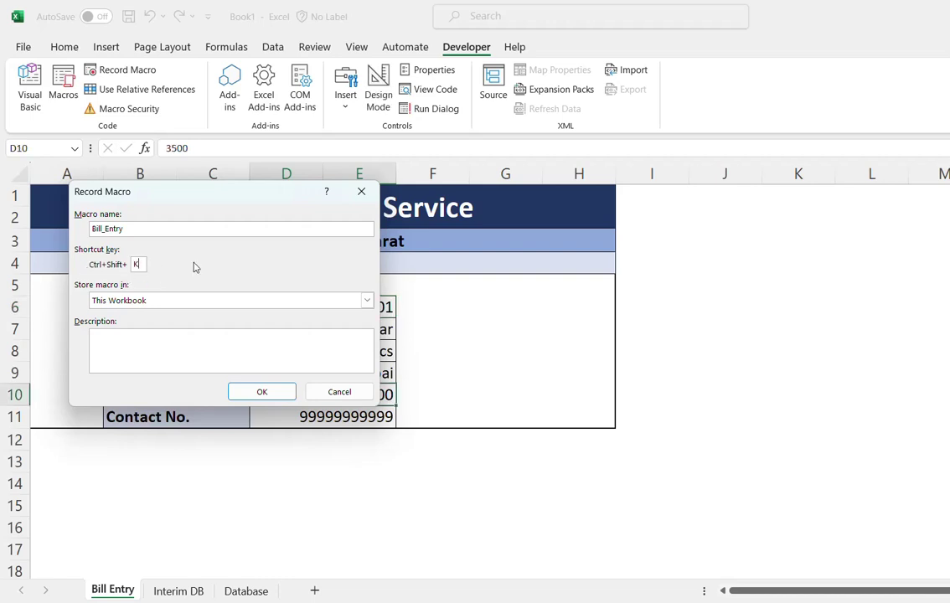
click(279, 395)
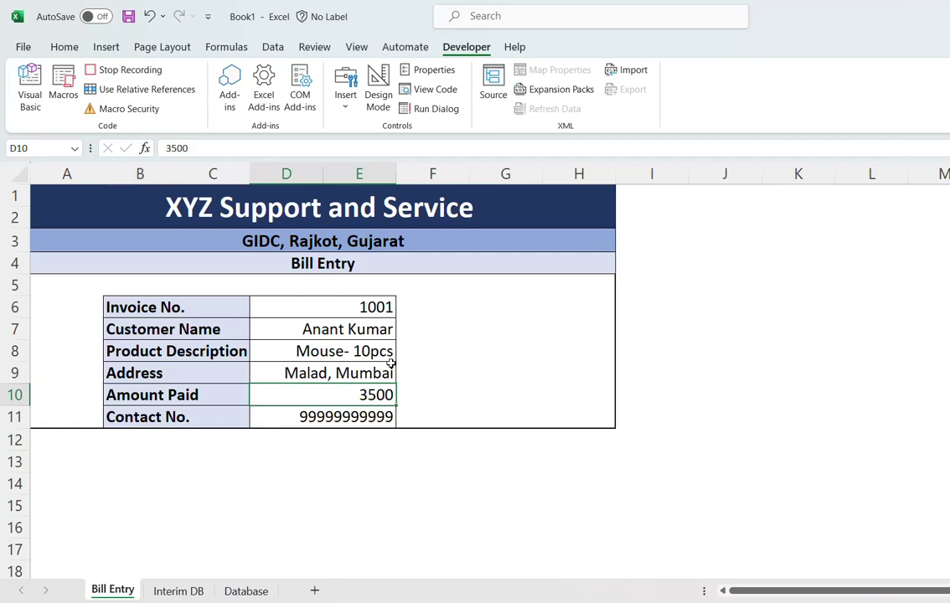
Step: Copy the six form values D6:E11 and select cell A2 on the Interim DB sheet
click(348, 315)
drag(348, 314, 333, 411)
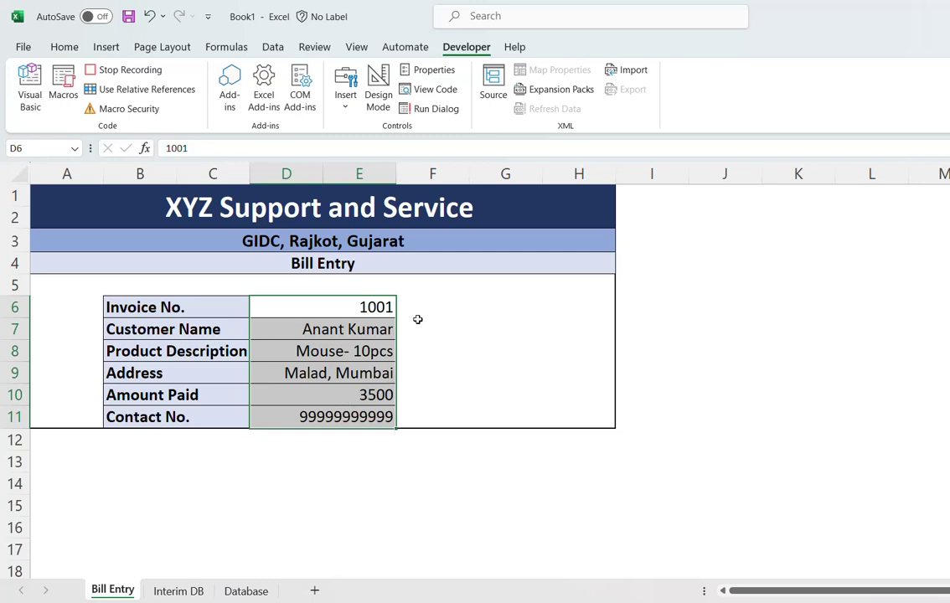
key(ctrl+c)
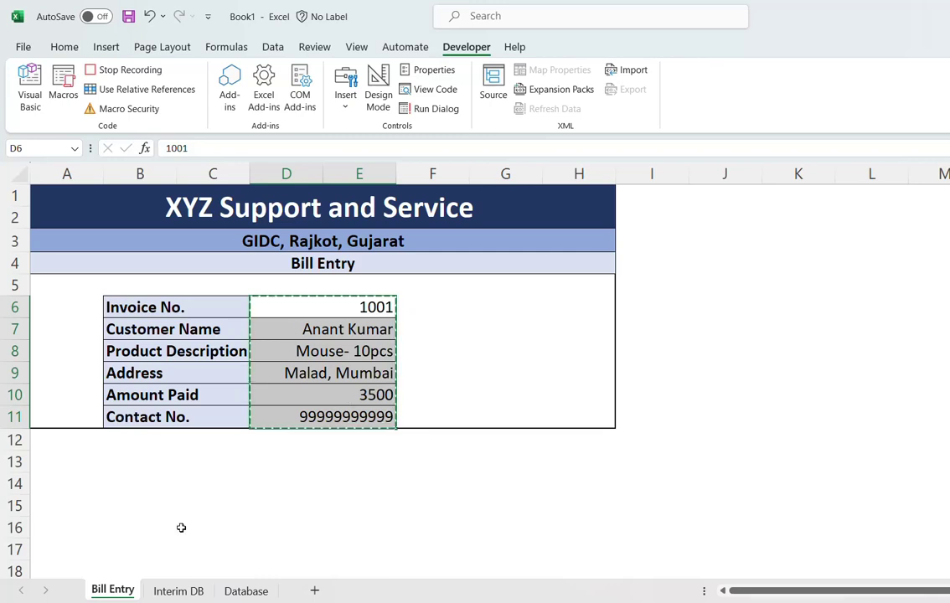
click(176, 591)
scroll(475, 368, up, 5)
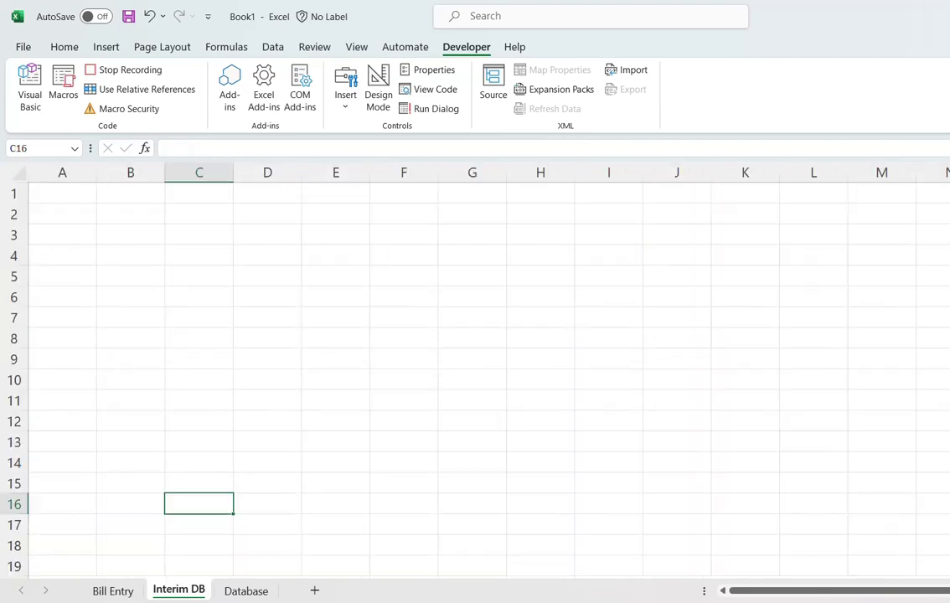
click(59, 203)
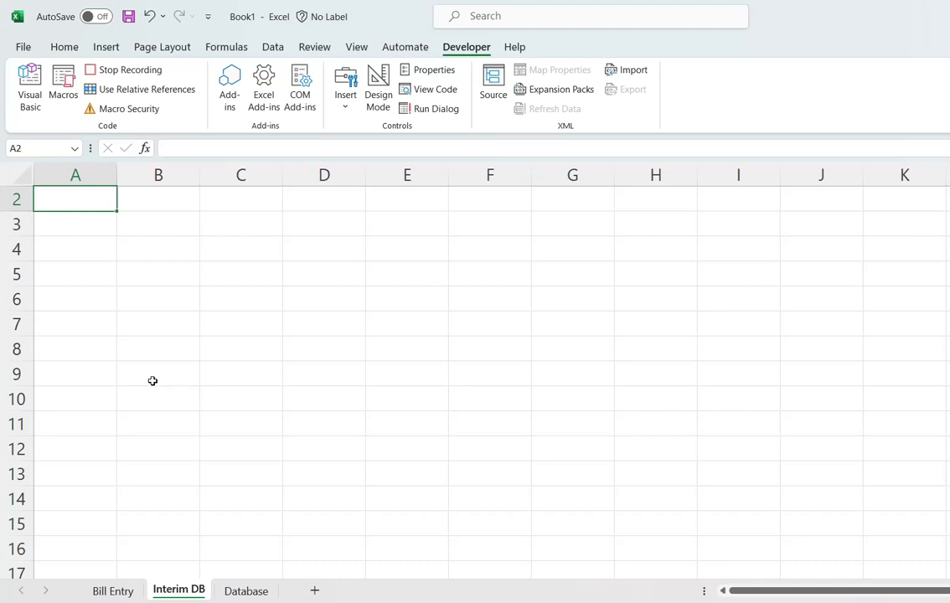
Step: Paste Special the copied values with Values and Transpose into row 2 of Interim DB
key(ctrl+alt+v)
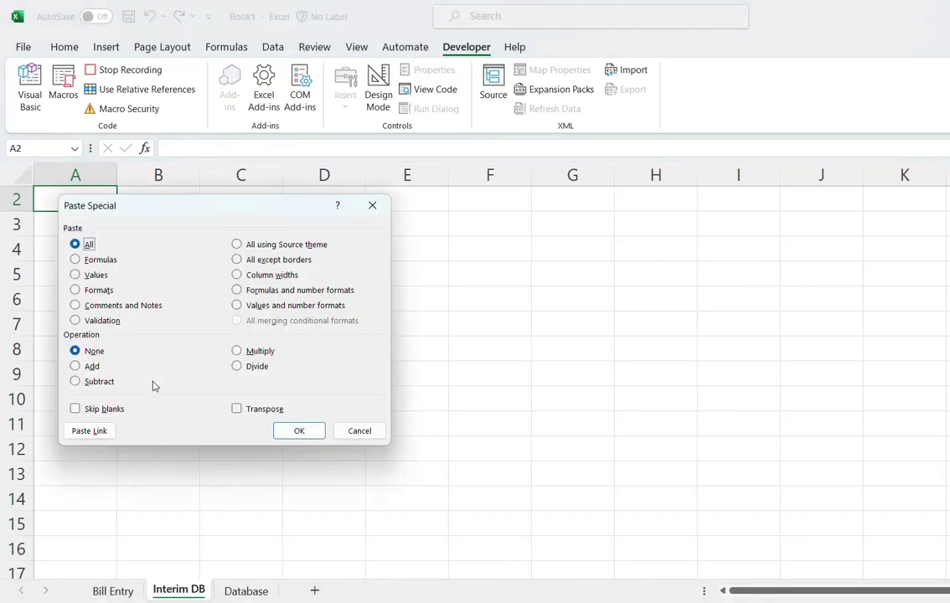
click(76, 290)
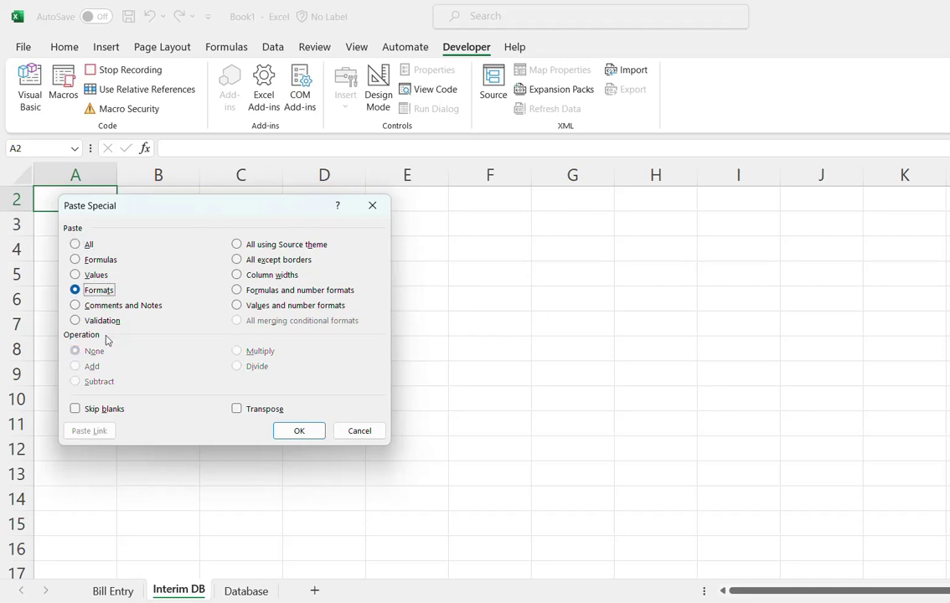
click(76, 275)
click(237, 409)
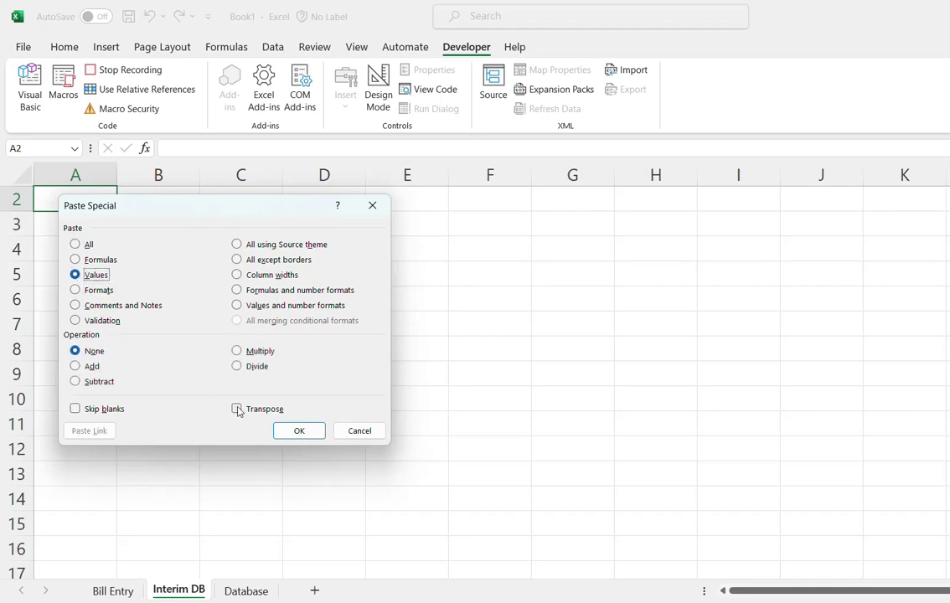
click(297, 432)
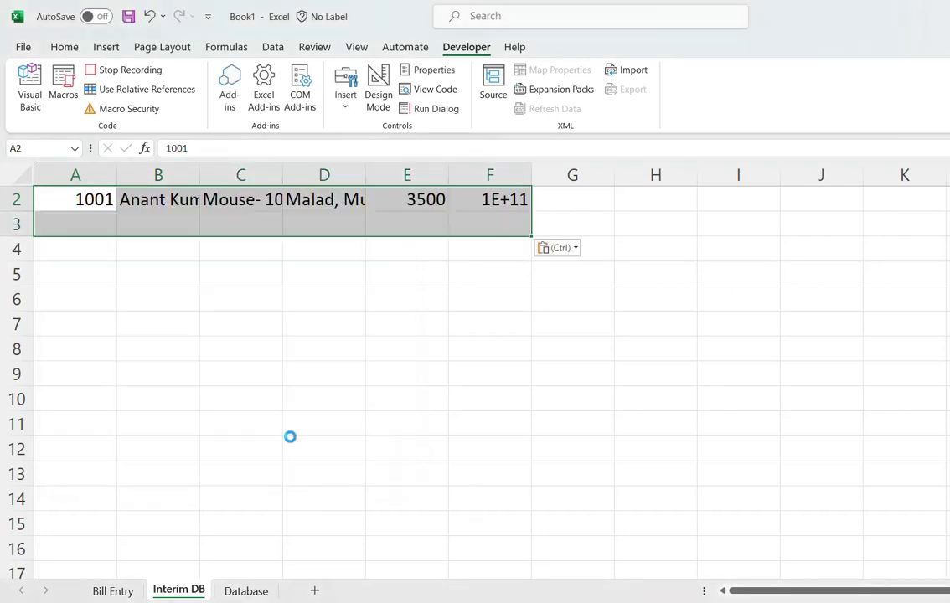
Step: AutoFit the column widths, then select and copy the entry row A2:F2
key(alt+h)
key(o)
key(i)
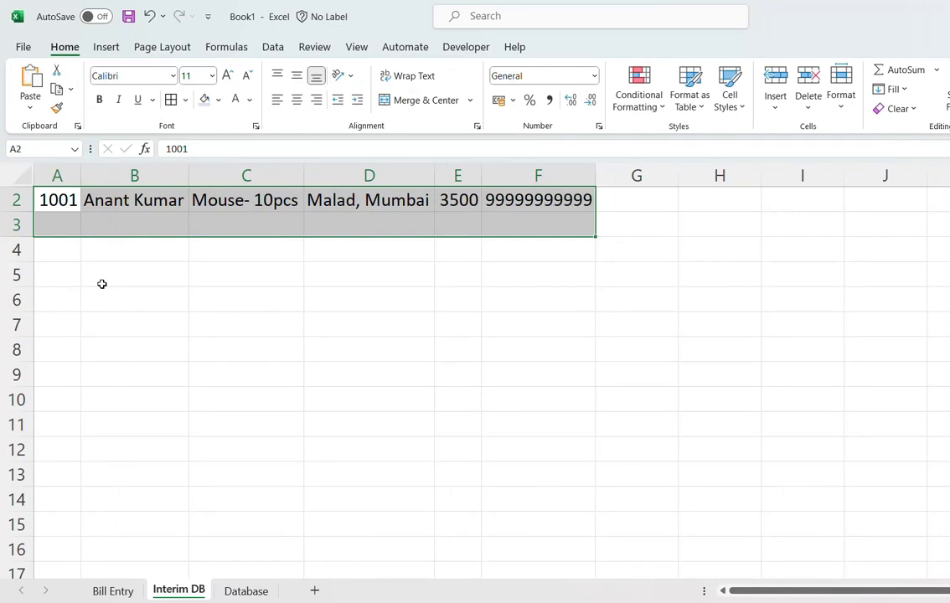
click(53, 199)
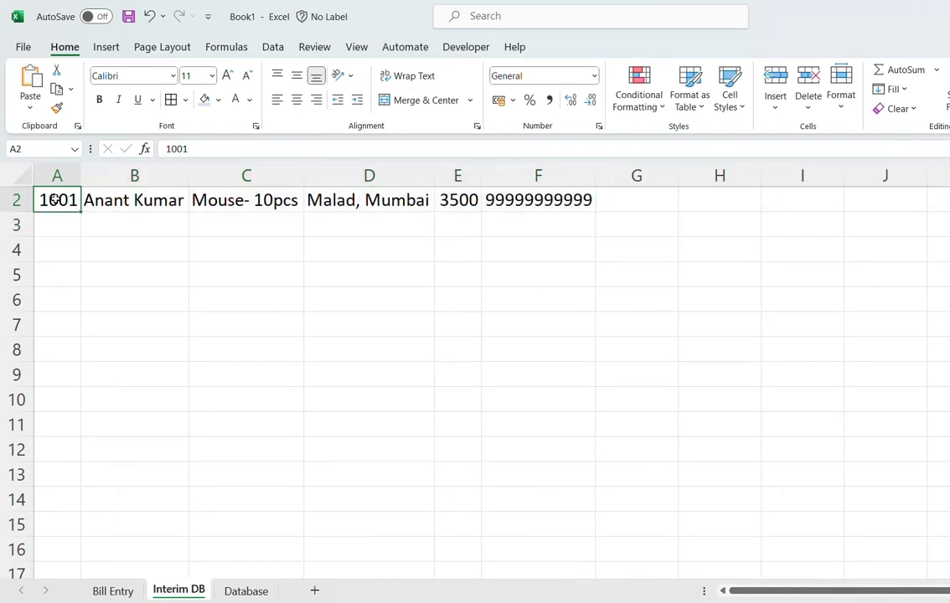
drag(53, 199, 513, 195)
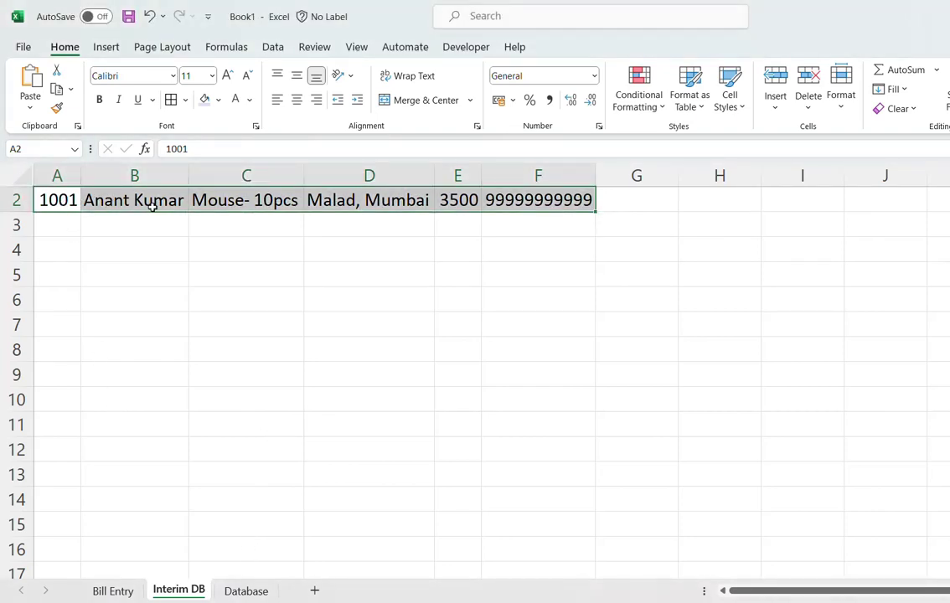
key(ctrl+c)
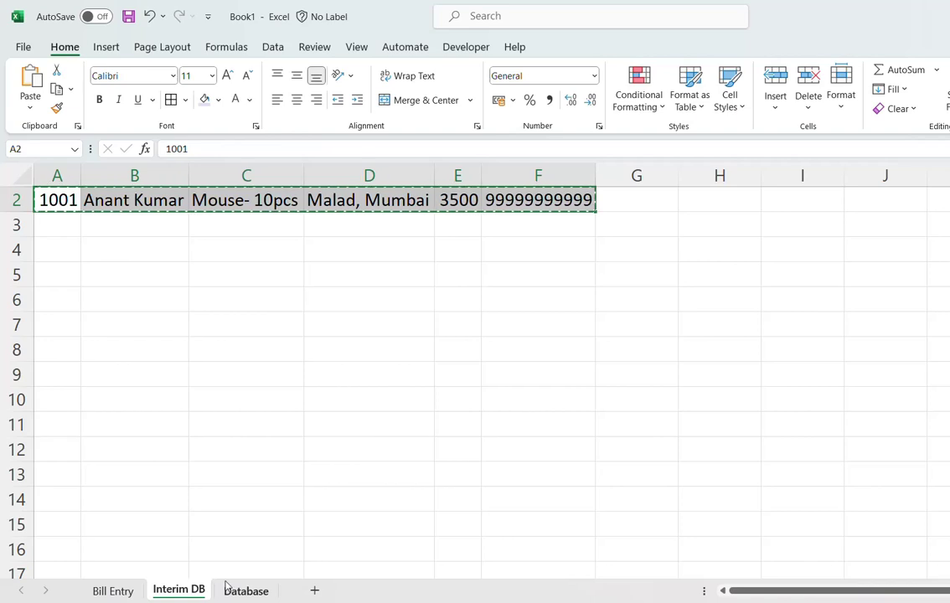
Step: Insert the copied invoice 1001 record as the Database table's first data row via Insert Copied Cells
click(237, 592)
click(74, 222)
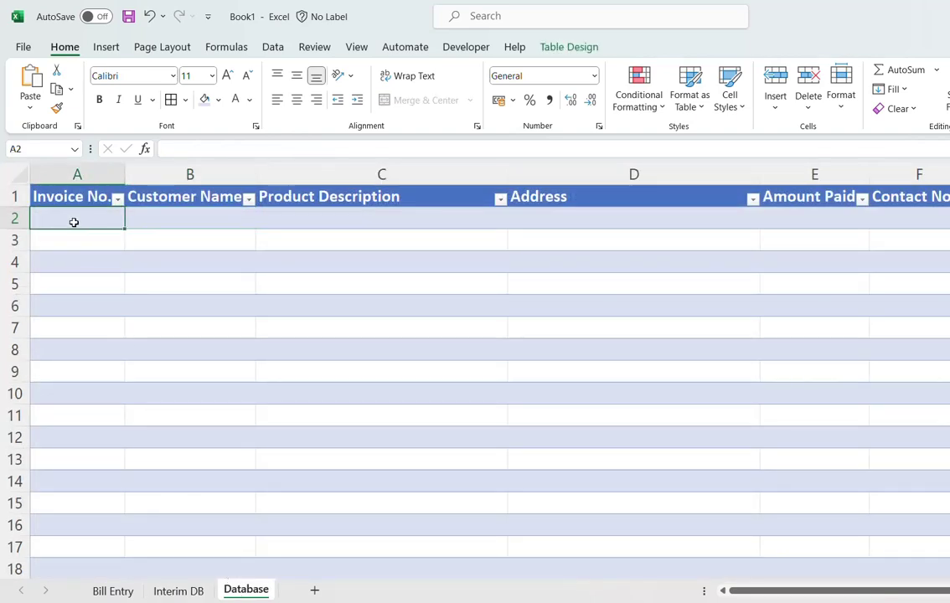
click(778, 109)
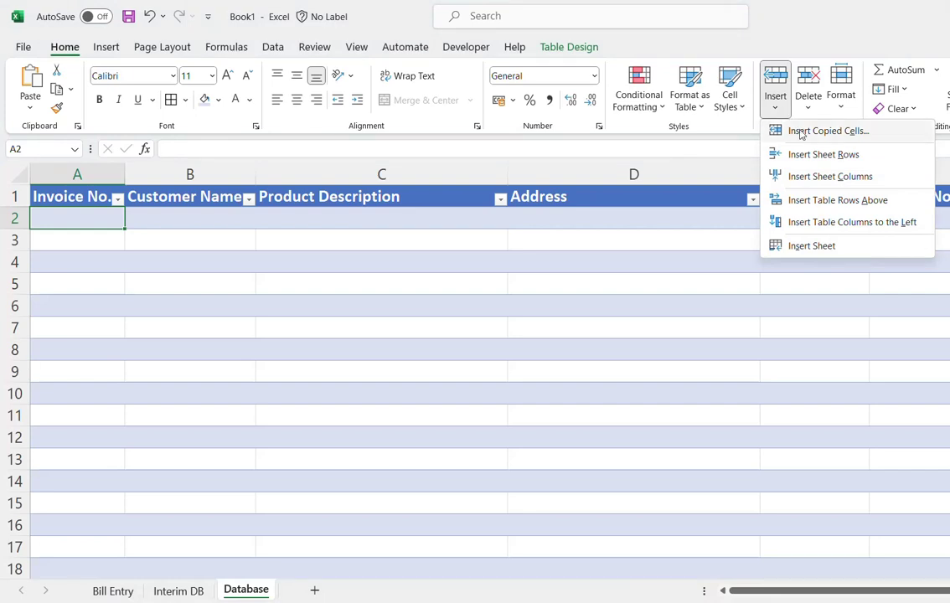
click(801, 133)
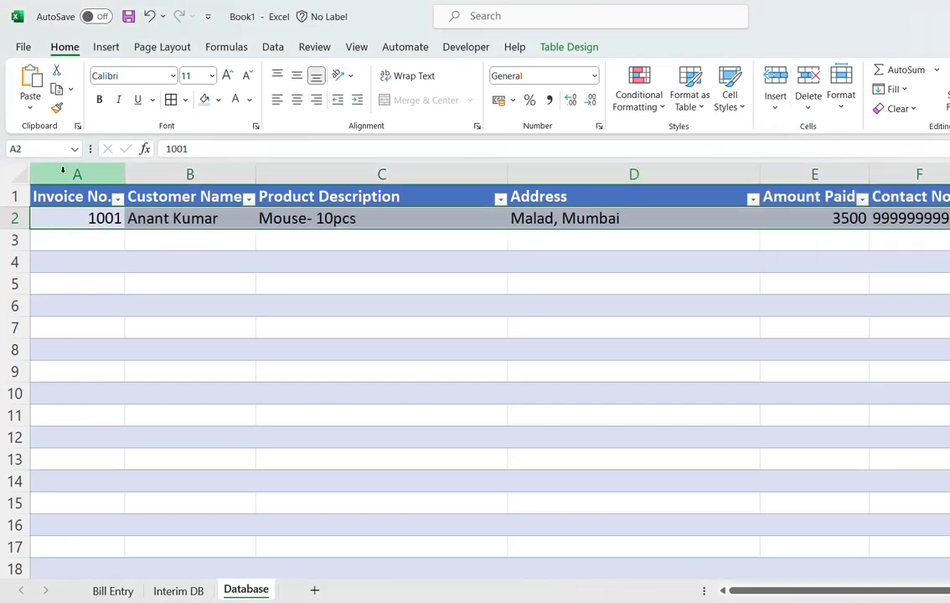
click(62, 197)
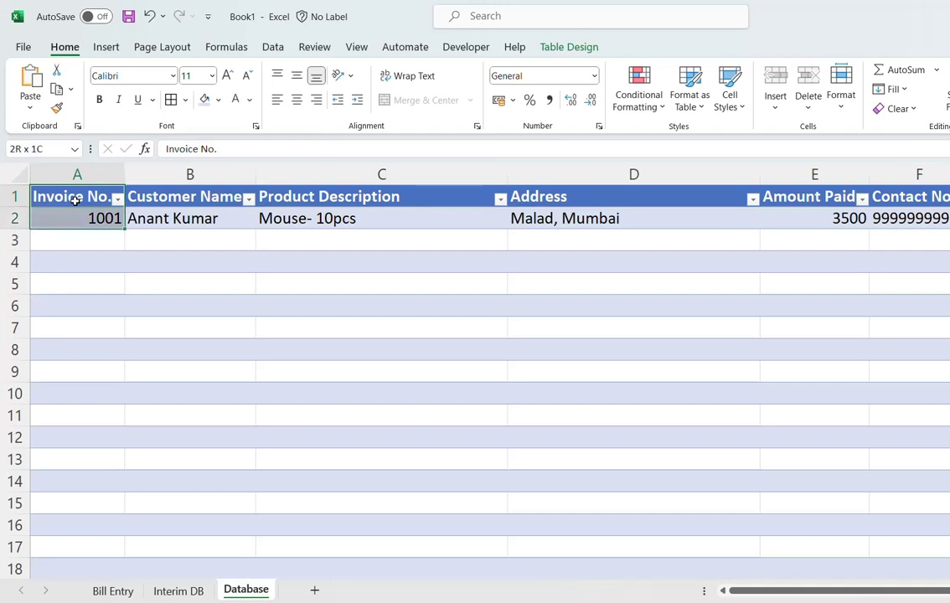
Step: Select the whole Database table and AutoFit its column widths
drag(74, 200, 75, 202)
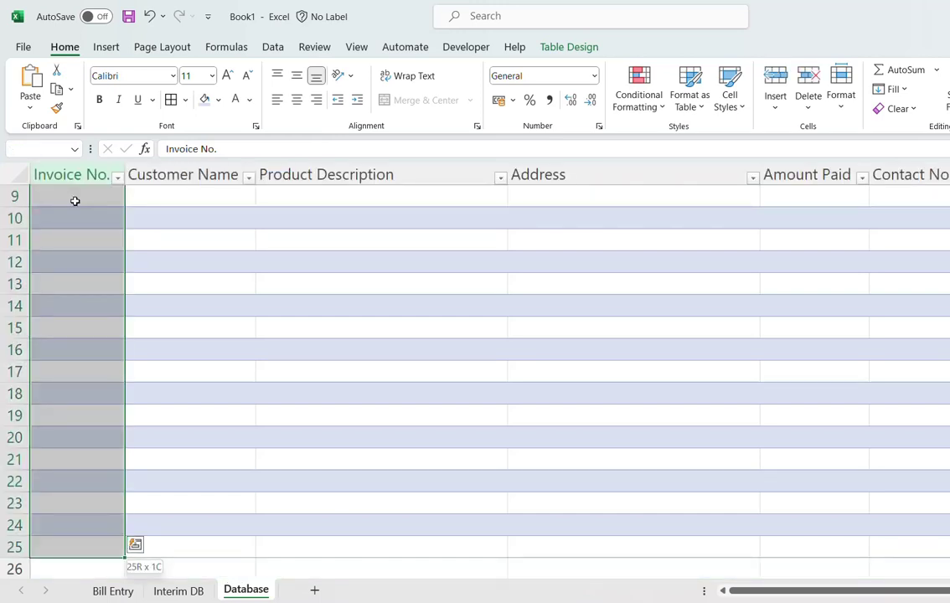
key(ctrl+shift+Right)
scroll(67, 177, up, 3)
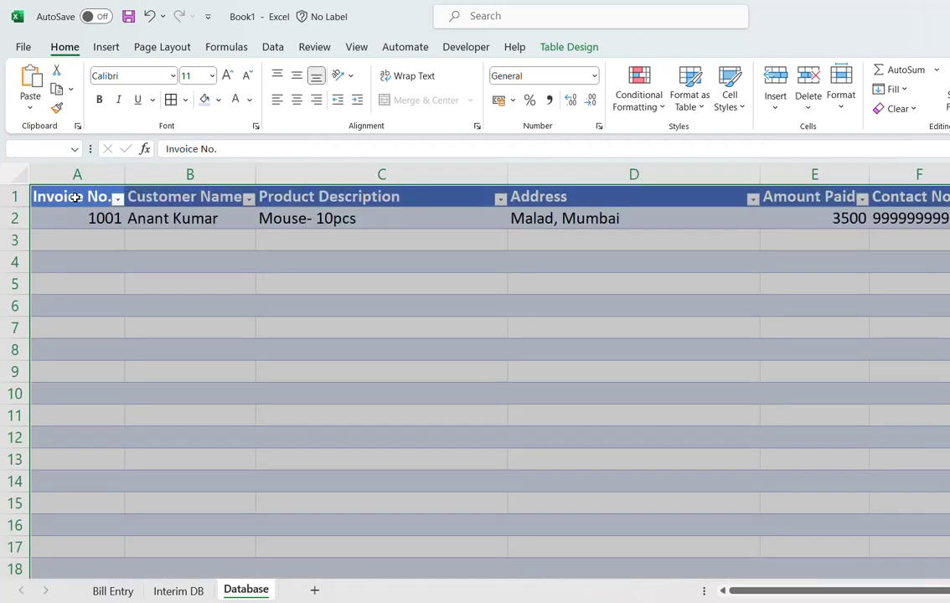
click(835, 112)
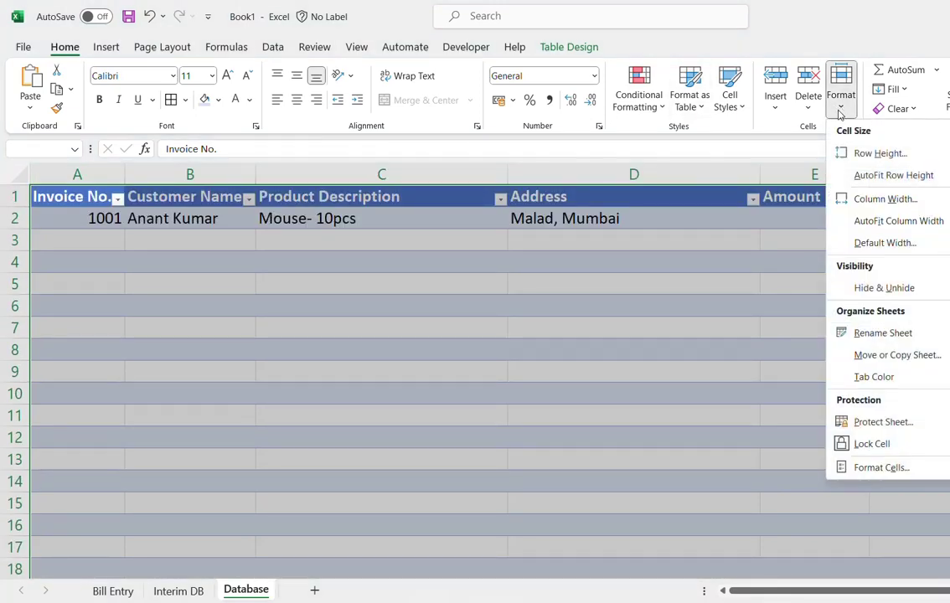
click(880, 221)
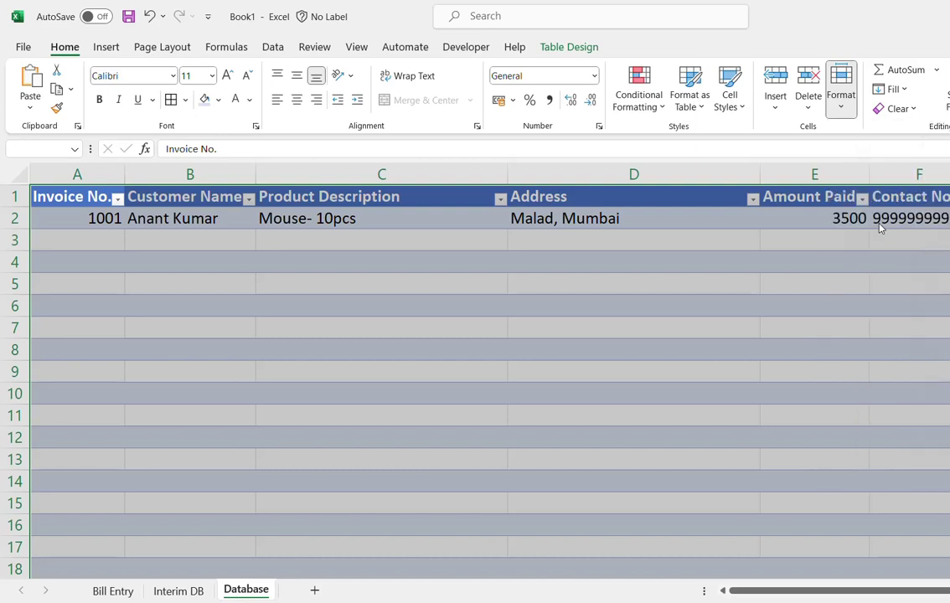
click(308, 196)
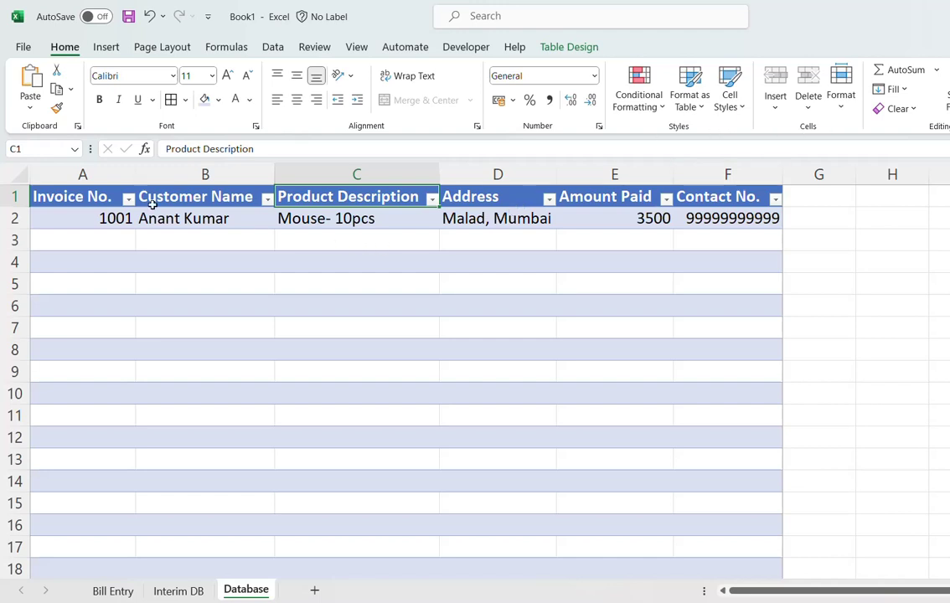
Step: Middle-align and centre all table text, then sort Invoice No. smallest to largest
click(91, 195)
drag(90, 195, 83, 549)
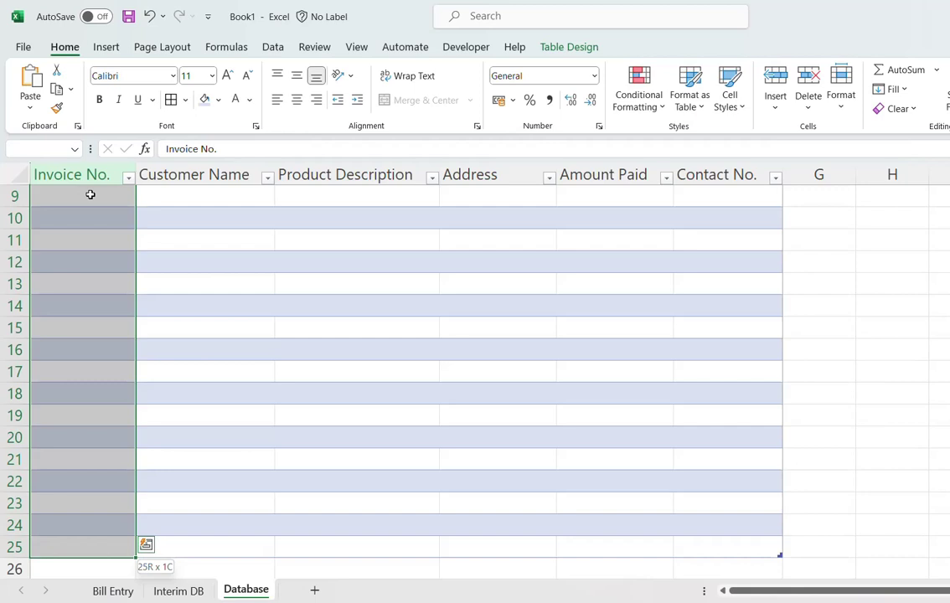
key(ctrl+shift+Right)
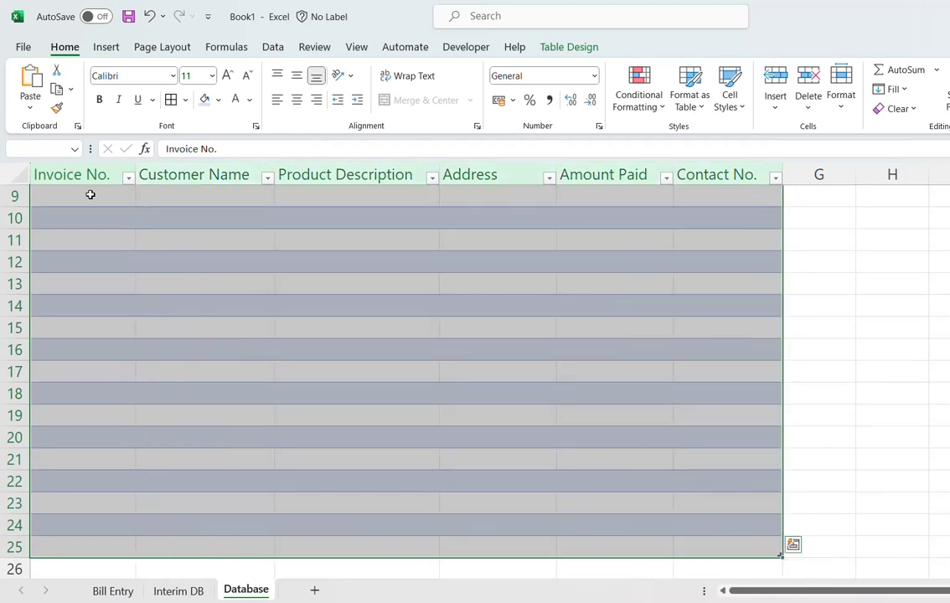
scroll(90, 195, up, 3)
click(297, 75)
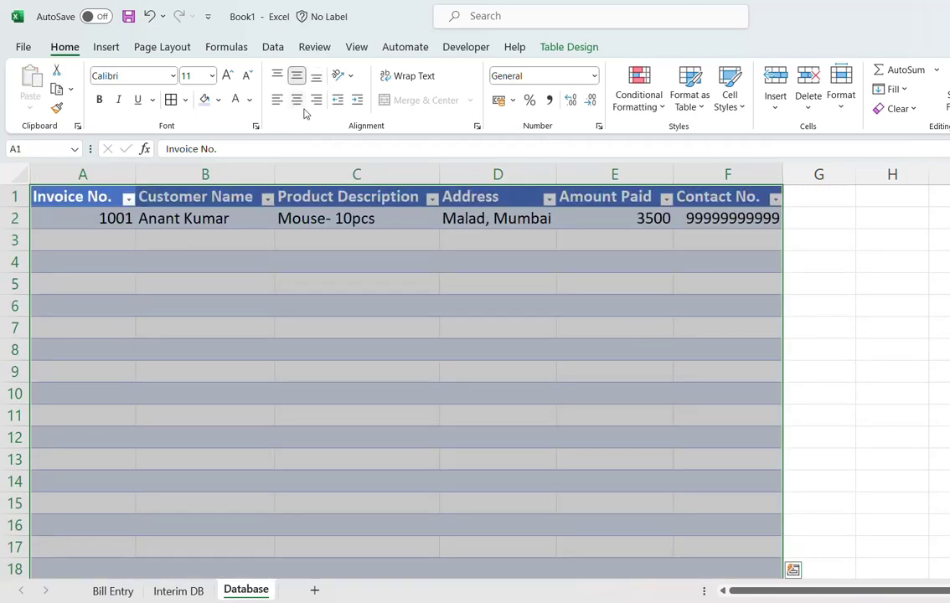
click(297, 99)
click(113, 216)
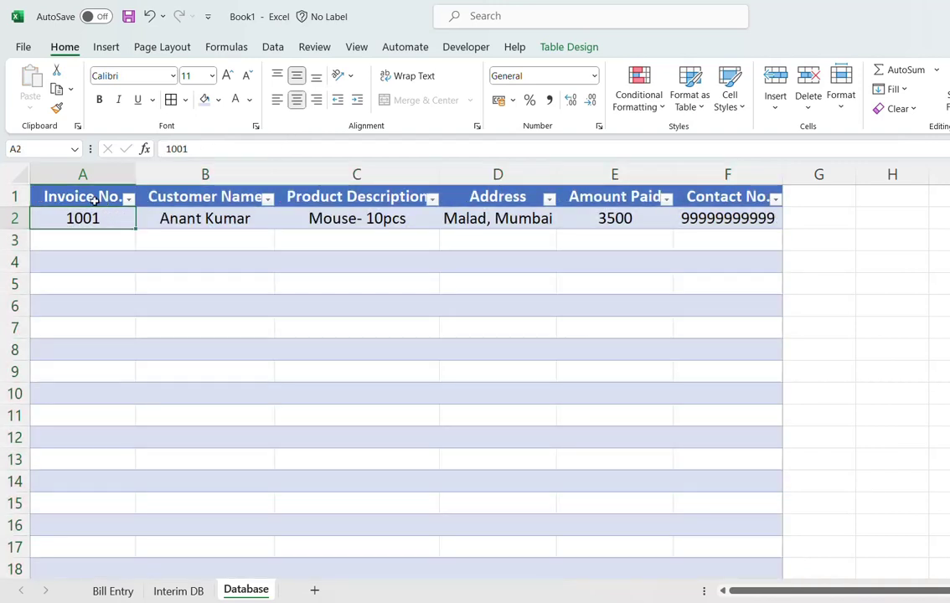
click(129, 199)
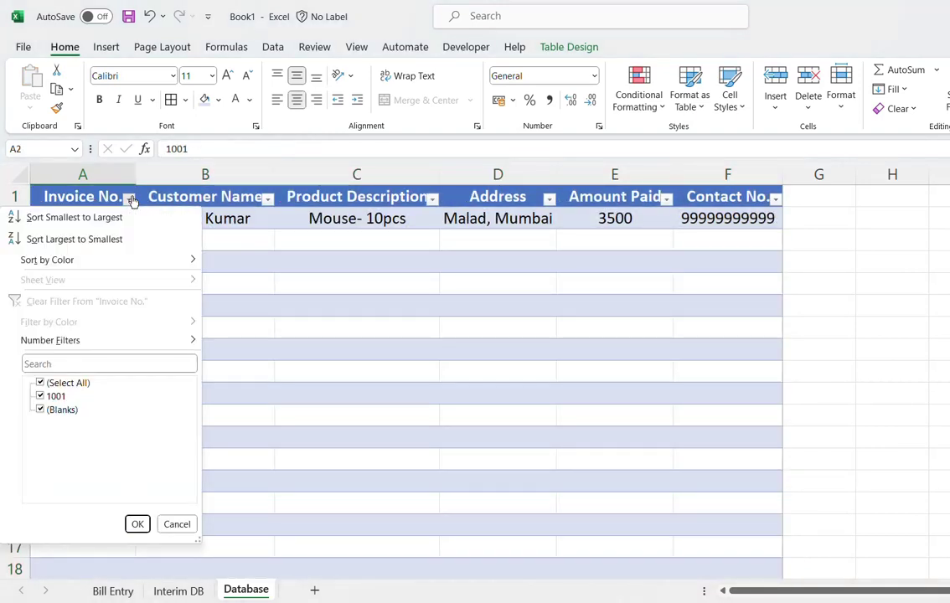
click(87, 220)
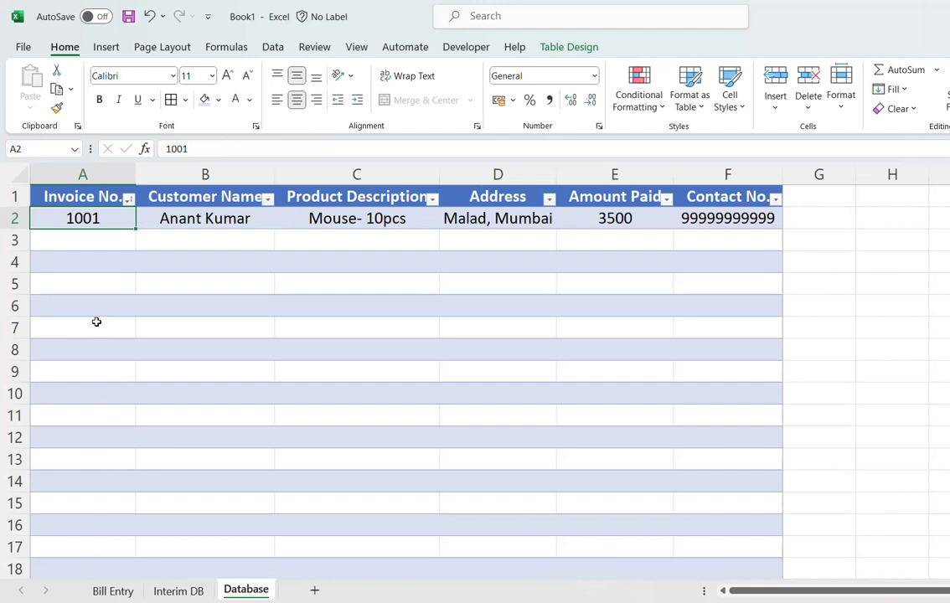
Step: Clear the six Bill Entry form fields and stop the macro recording
click(113, 592)
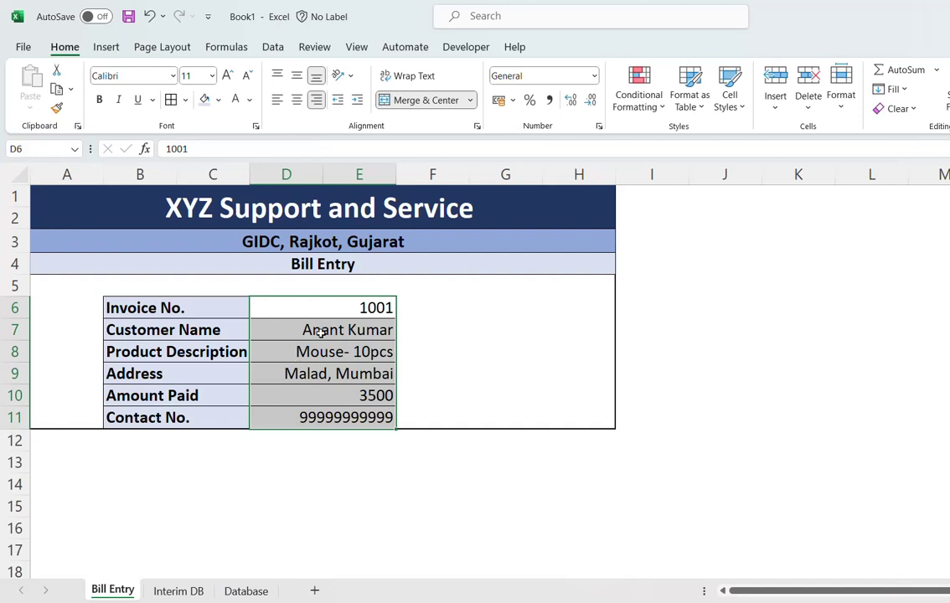
key(Delete)
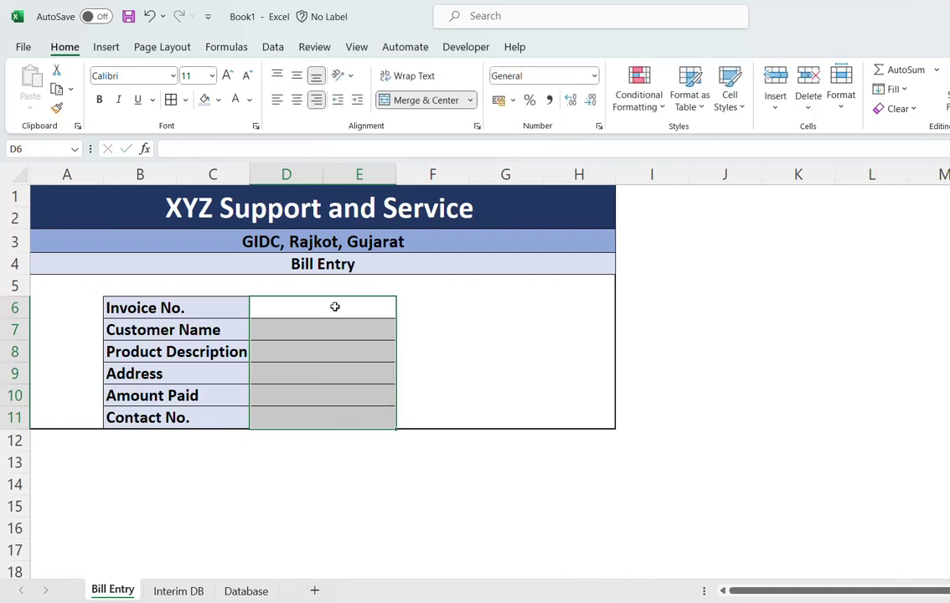
click(335, 307)
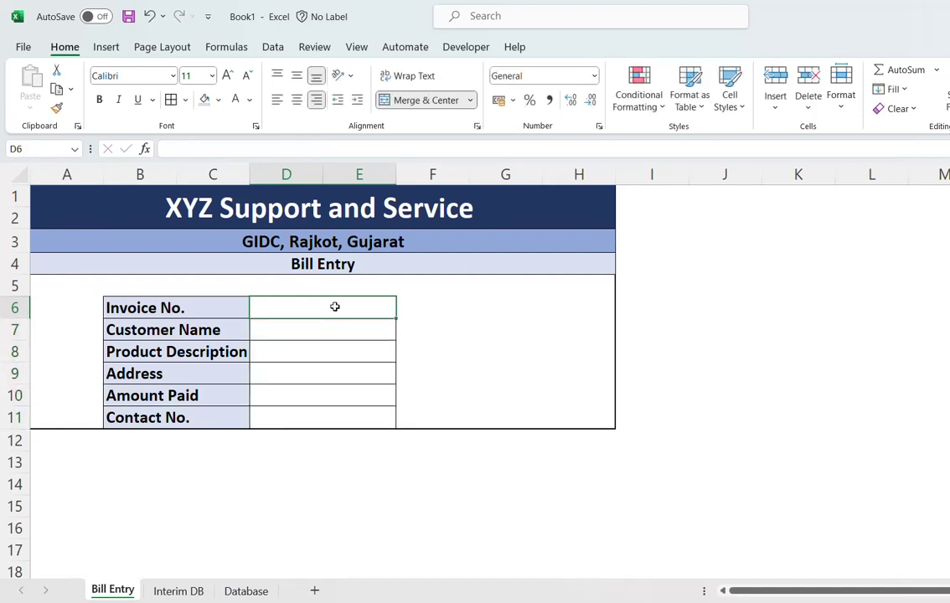
click(454, 48)
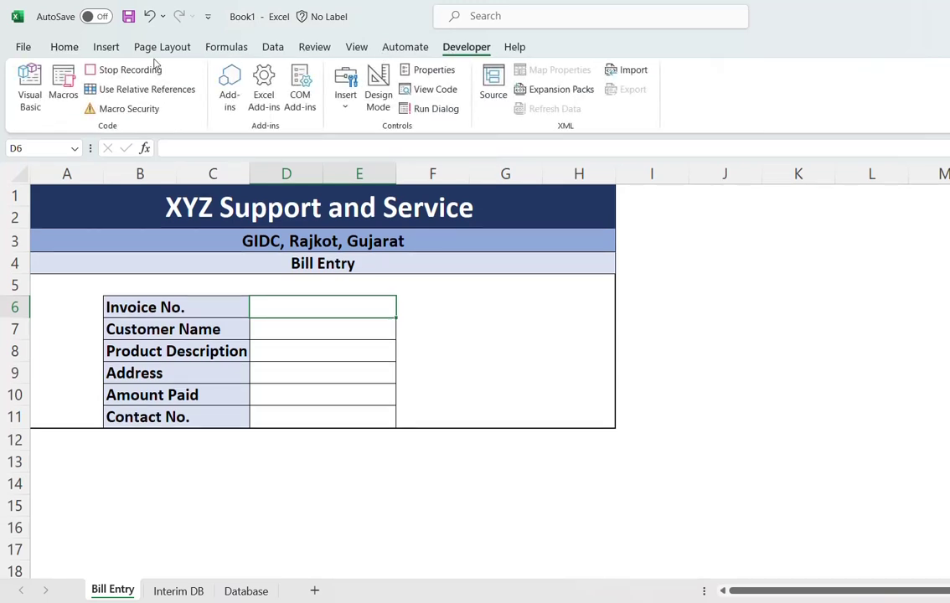
click(154, 68)
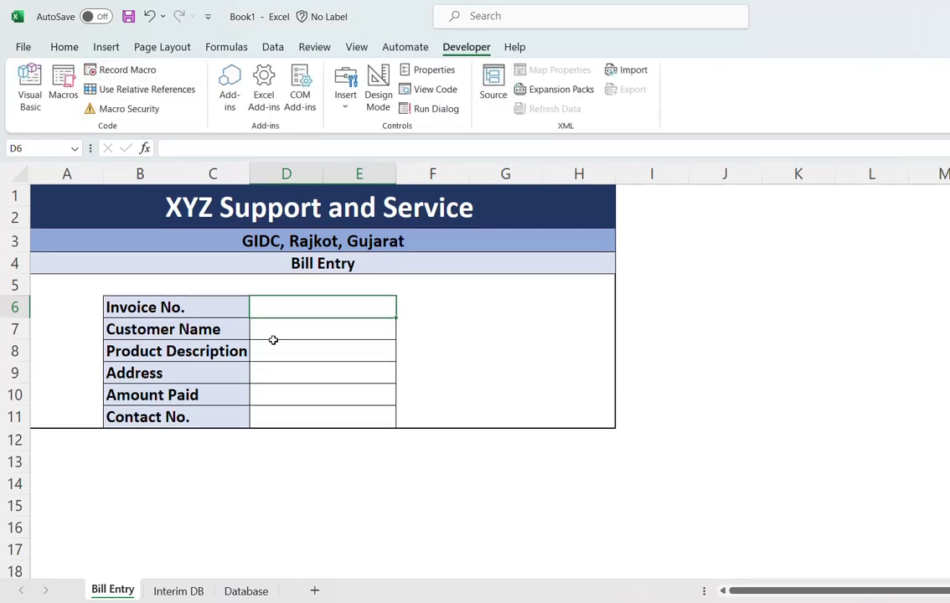
Step: Check the Interim DB and Database sheets, then return to the Bill Entry form
click(162, 591)
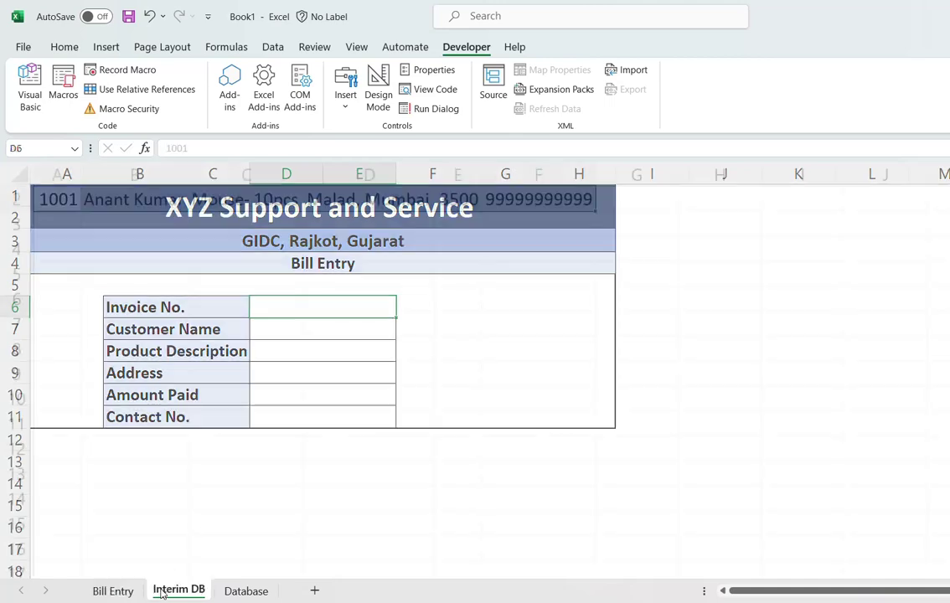
click(245, 592)
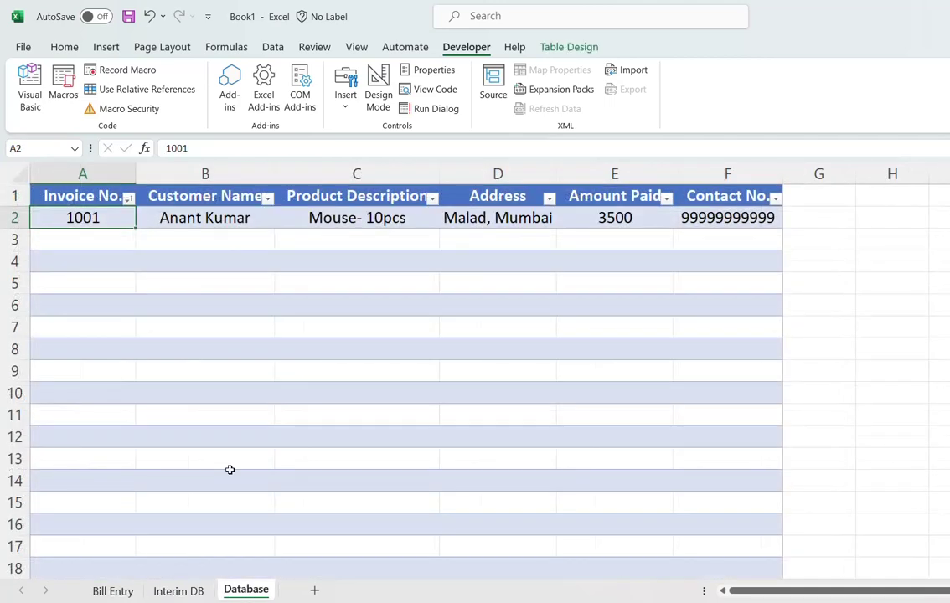
click(112, 592)
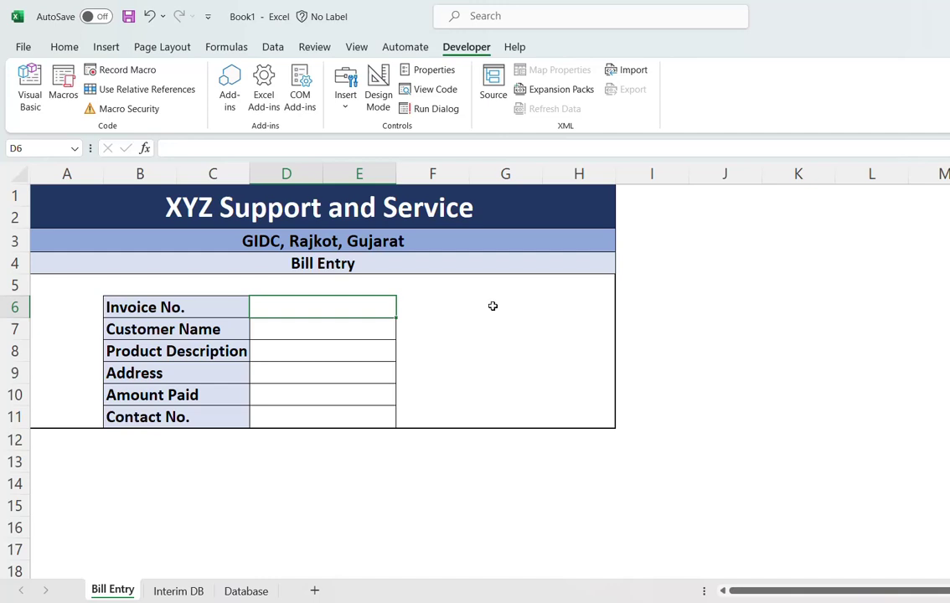
Step: Fill the form for invoice 1002: customer name, Keyboard (22pcs), address, amount 9600, contact number
text(1002)
key(Return)
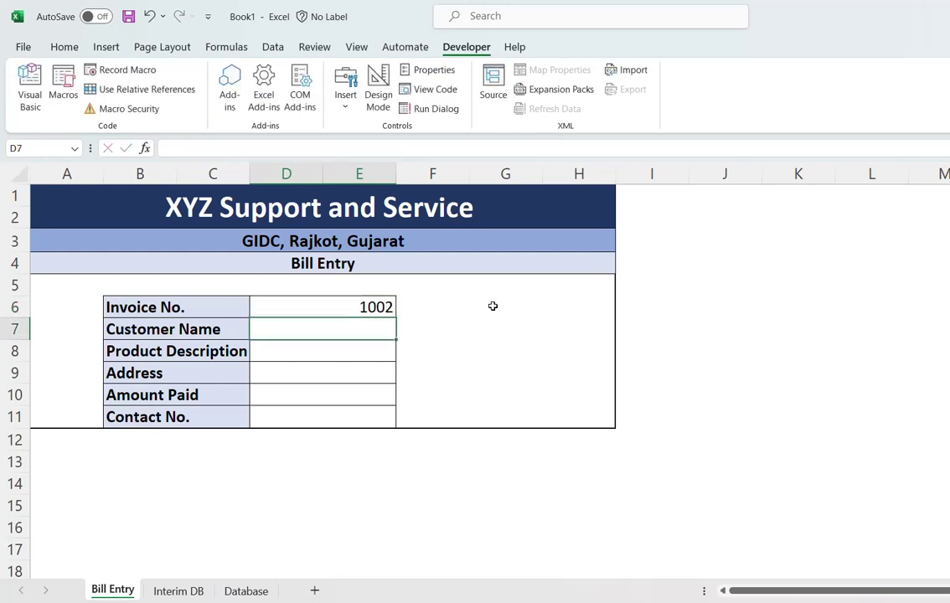
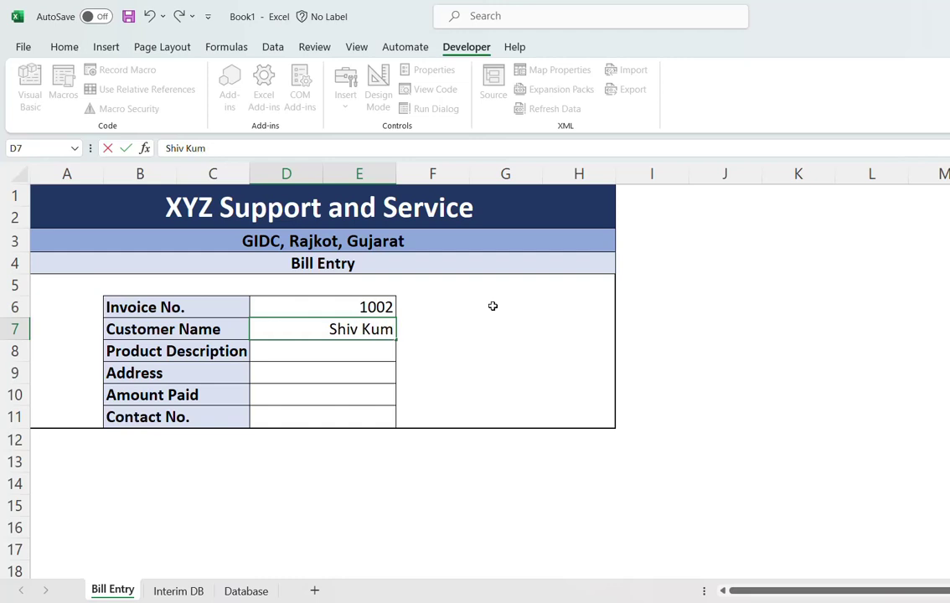
key(Return)
text(Keyboard (22)
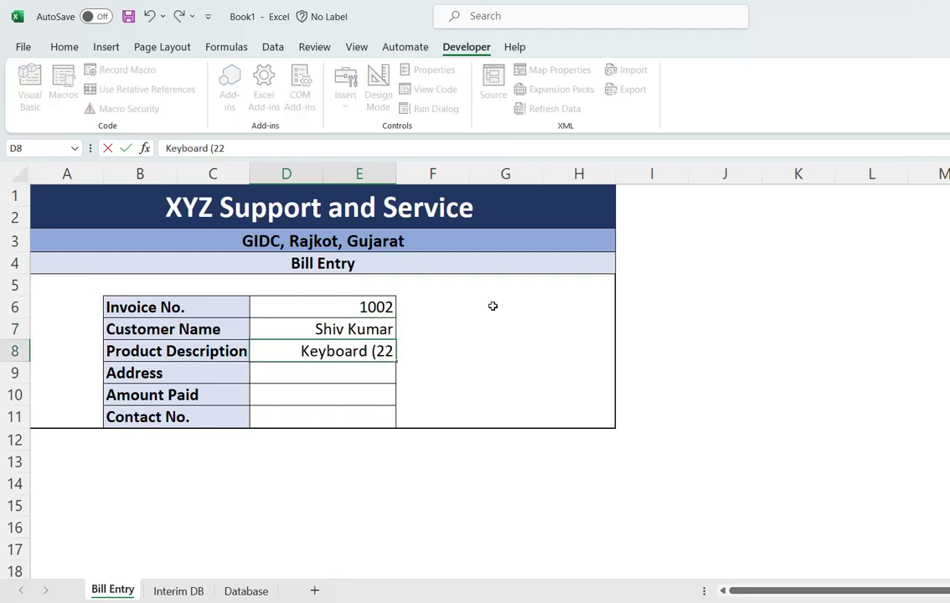
text(pcs))
key(Return)
text(Gu)
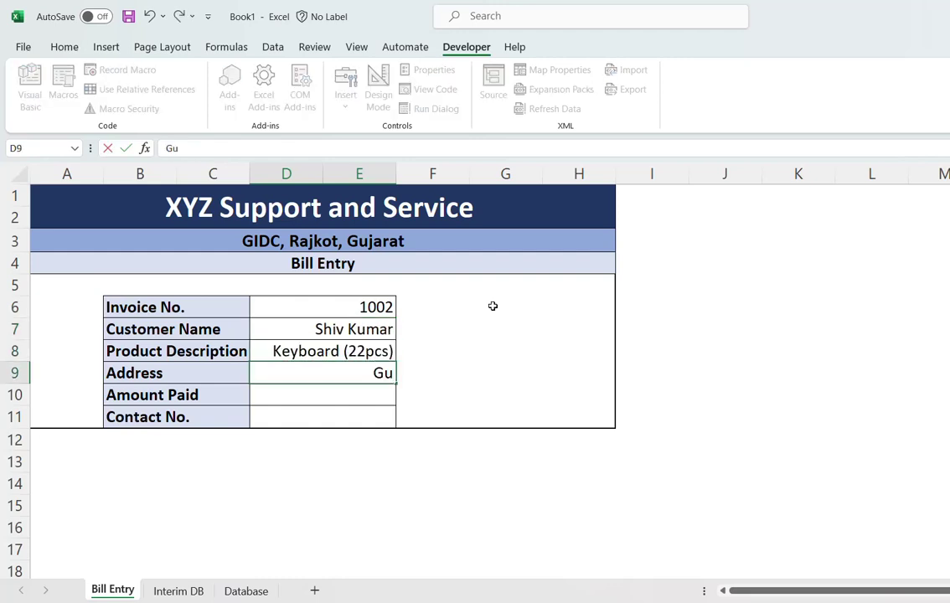
text(rgain, Haryana)
key(Return)
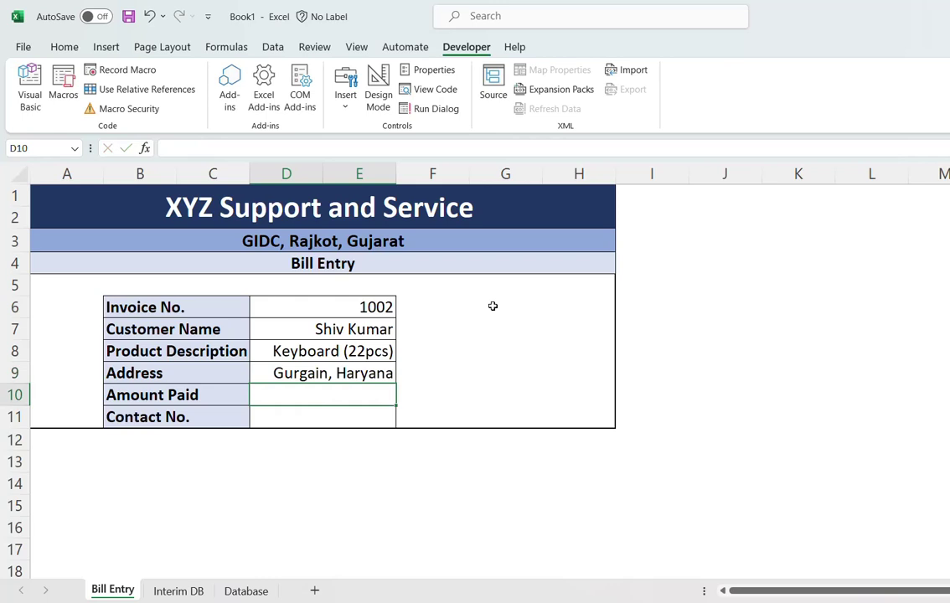
text(9600)
key(Return)
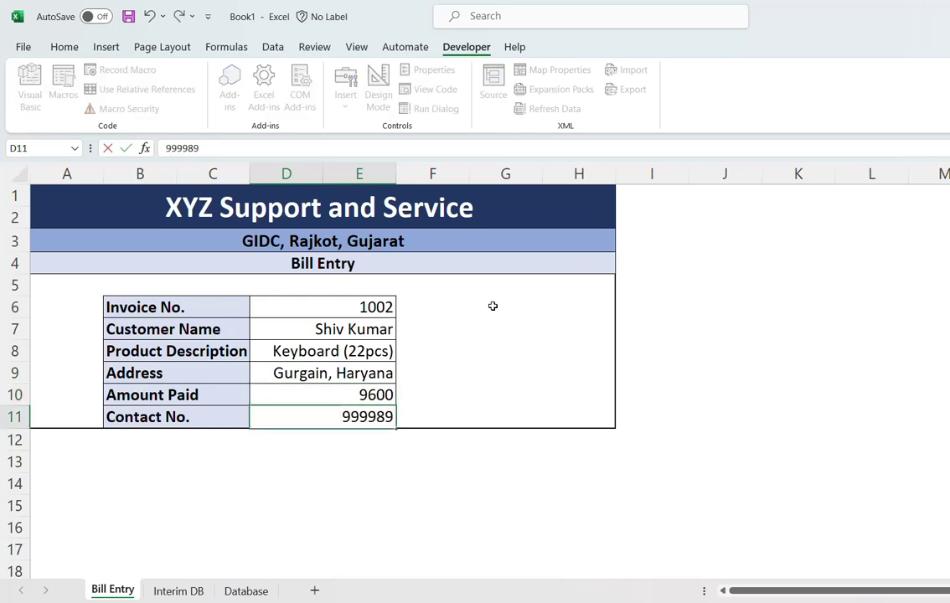
click(492, 305)
click(330, 306)
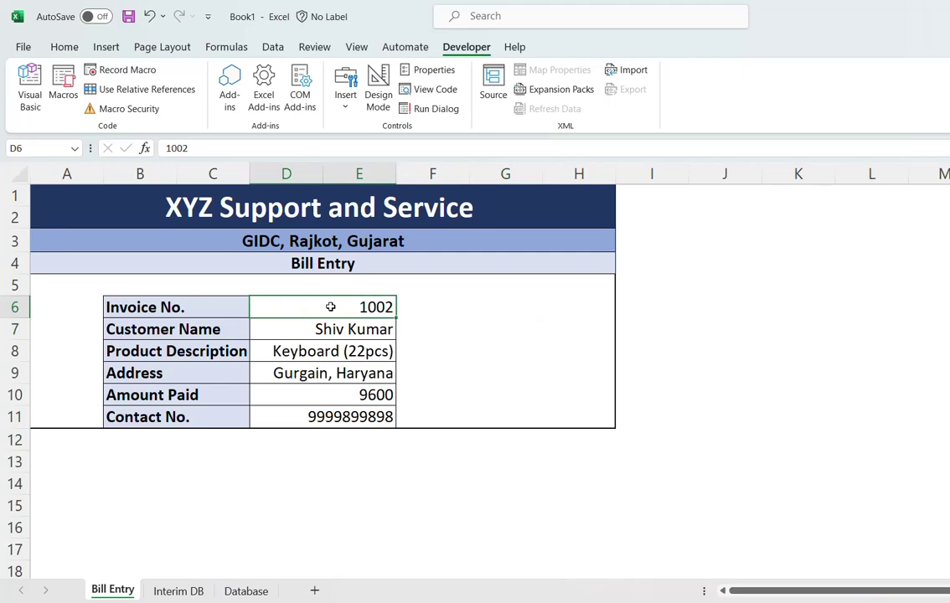
Step: Run the macro by its shortcut, verify the new 1002 row in Database, and return to Bill Entry
key(ctrl+shift+s)
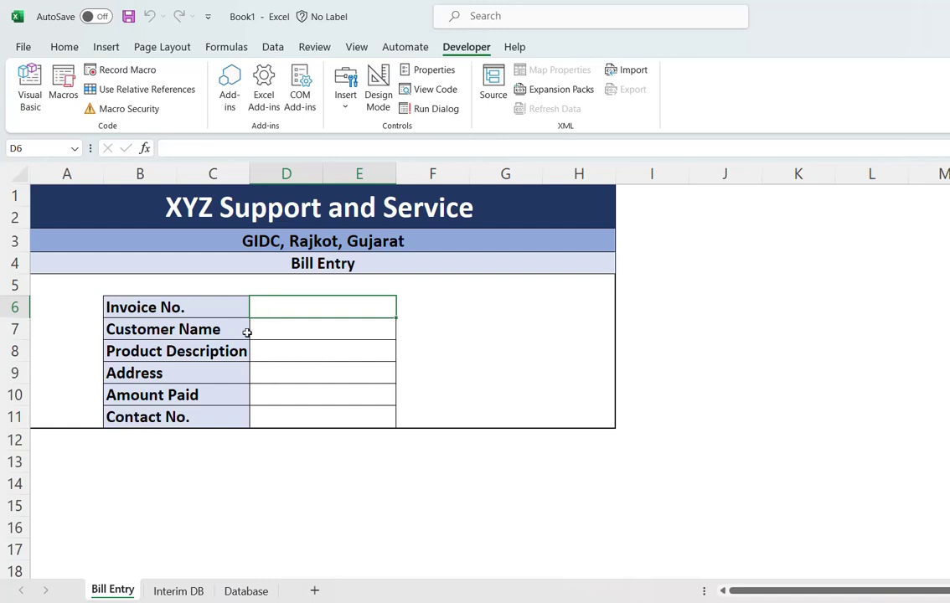
click(256, 591)
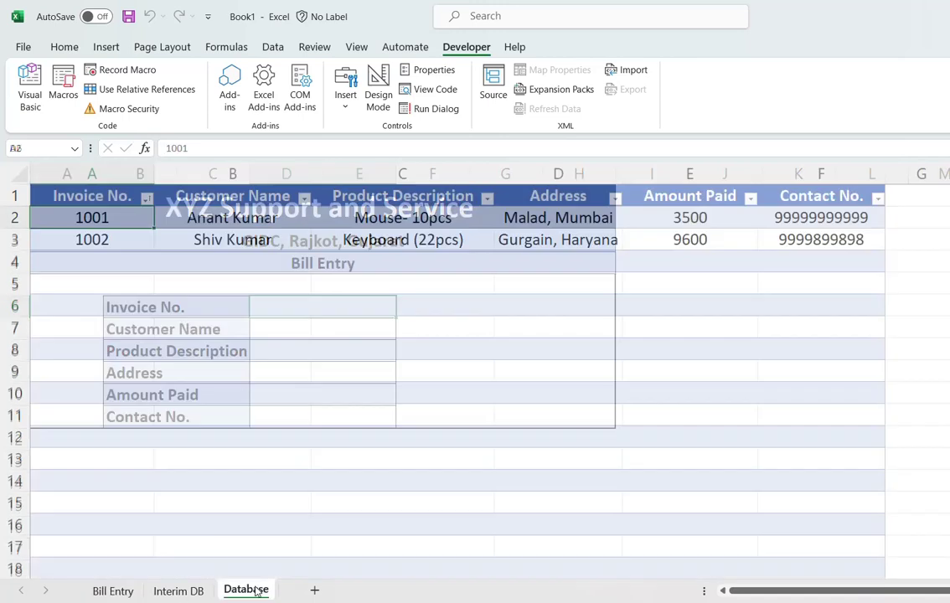
drag(107, 244, 792, 238)
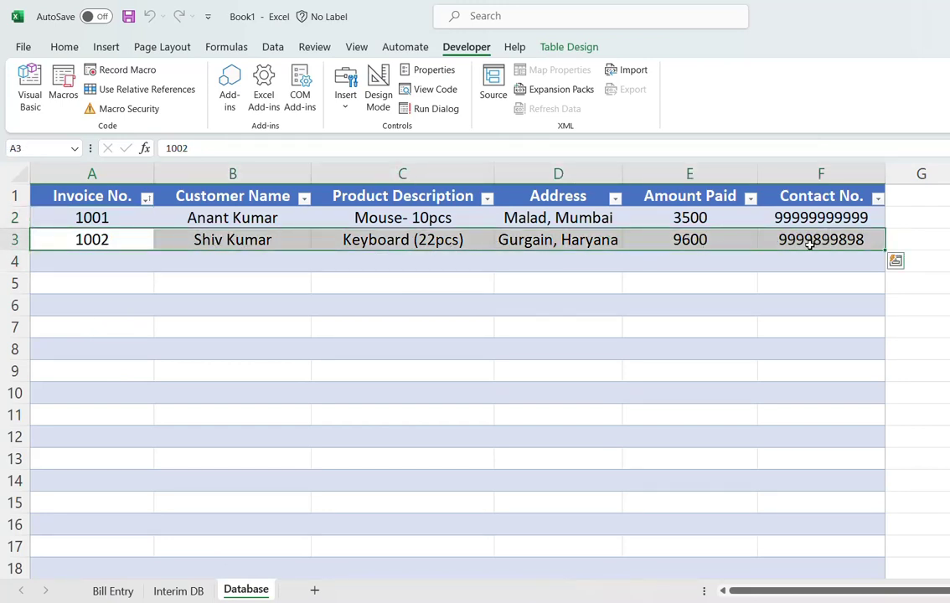
click(117, 592)
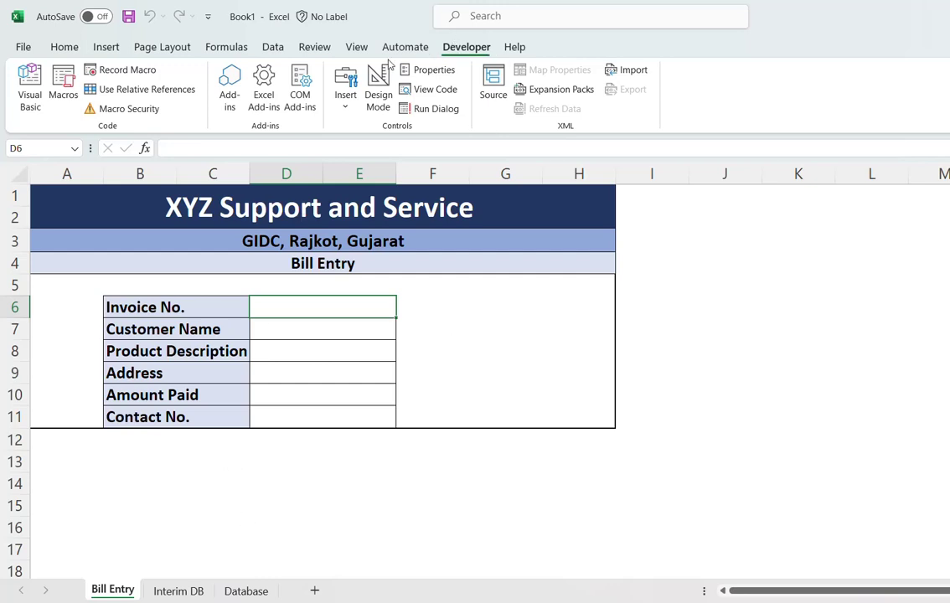
Step: Draw a form-control button to the right of the form and assign it the Bill_Entry macro
click(346, 99)
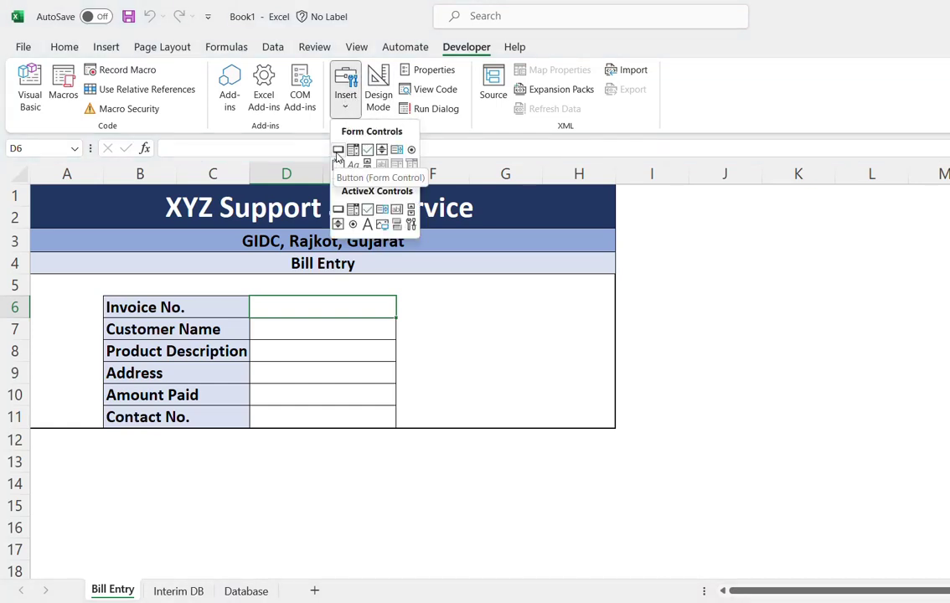
click(338, 150)
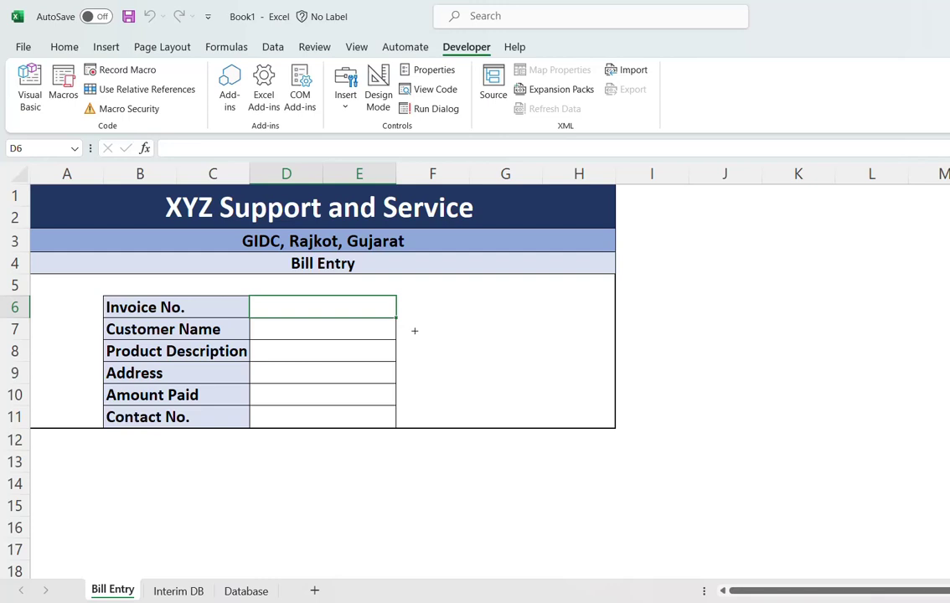
drag(415, 331, 518, 384)
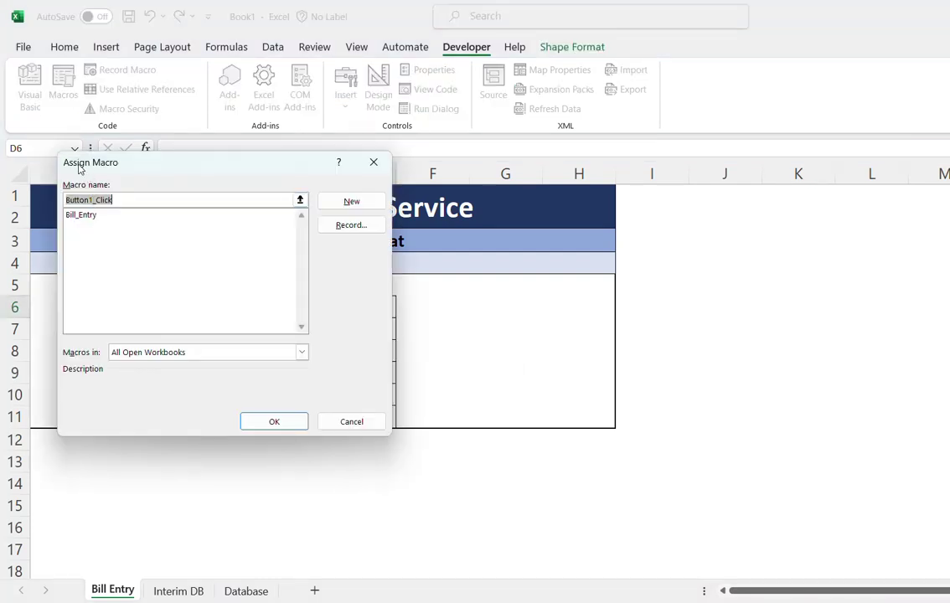
click(89, 219)
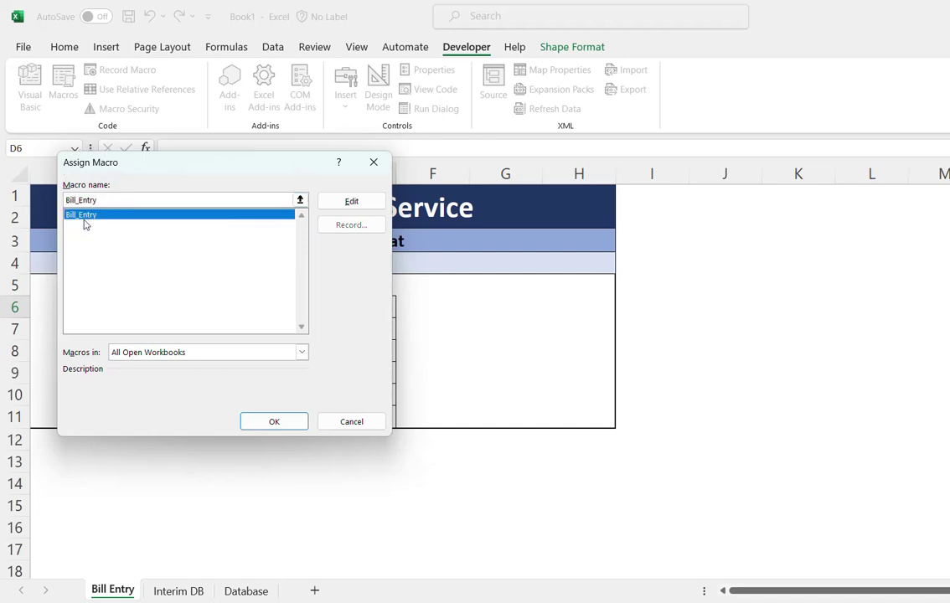
click(273, 420)
drag(412, 385, 406, 386)
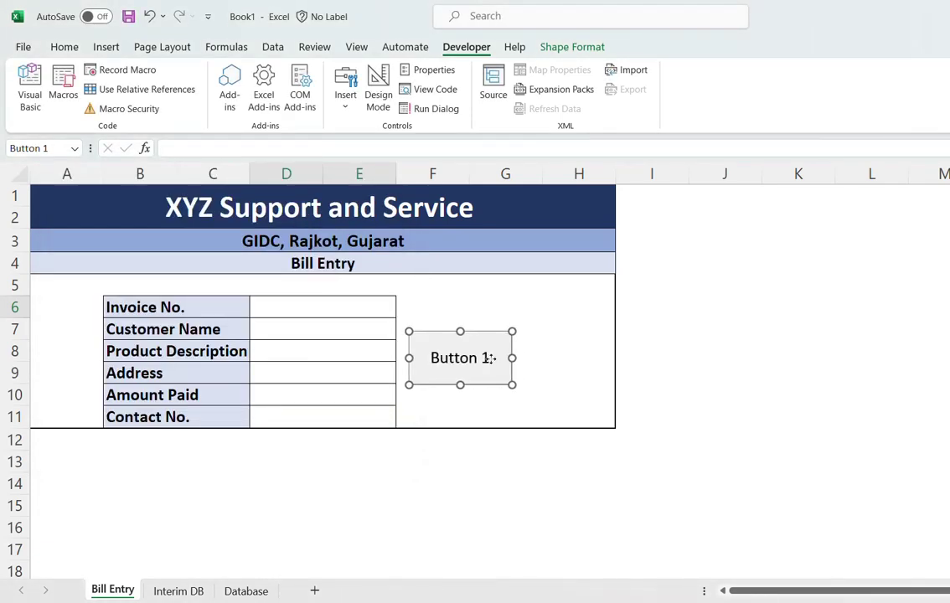
drag(493, 360, 501, 360)
Step: Change the button's label from 'Button 1' to 'Submit'
click(378, 96)
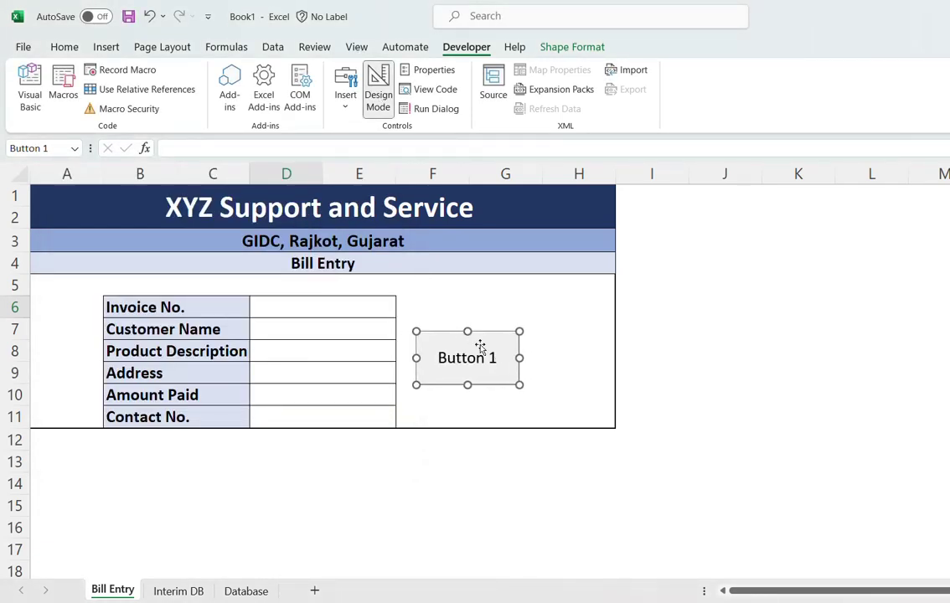
click(448, 358)
drag(437, 358, 500, 361)
text(S)
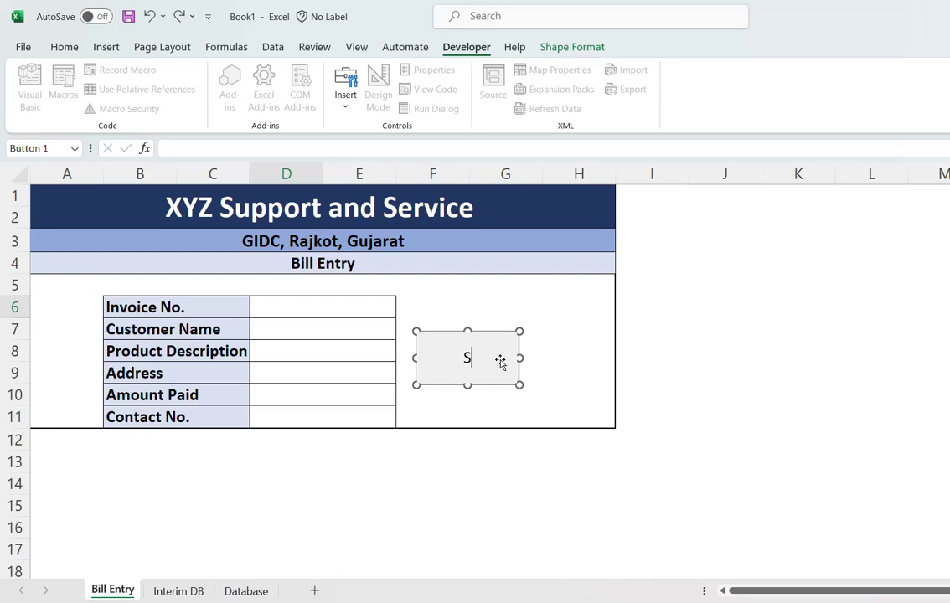
text(ubmit)
click(321, 310)
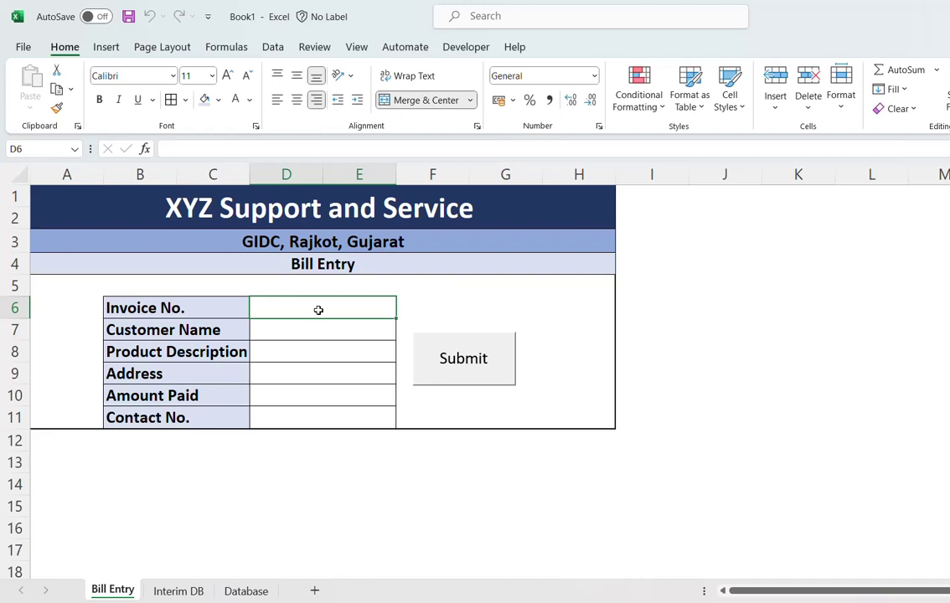
Step: Enter invoice number 1003, the customer's name, and product Monitor (100pcs) in the form
text(1003)
key(Return)
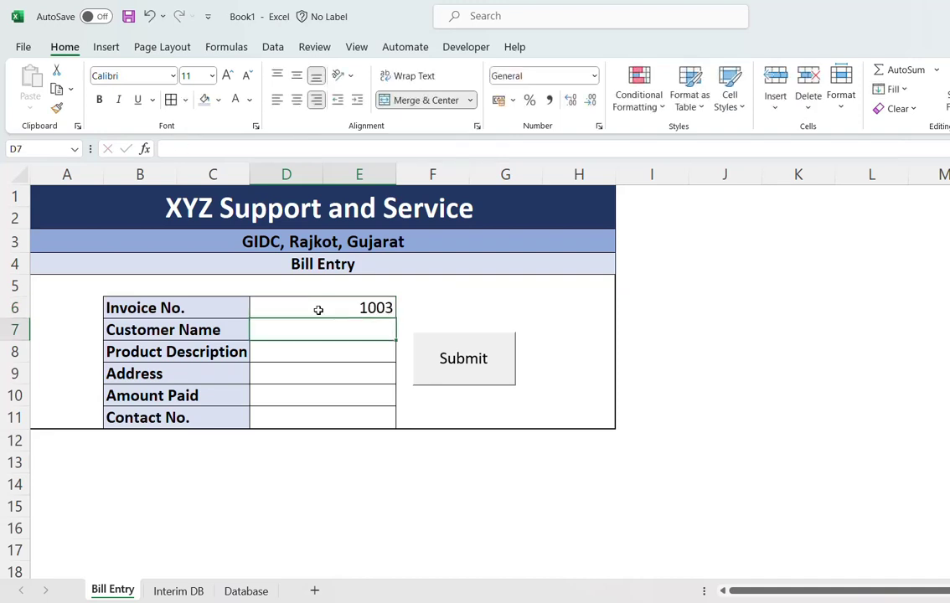
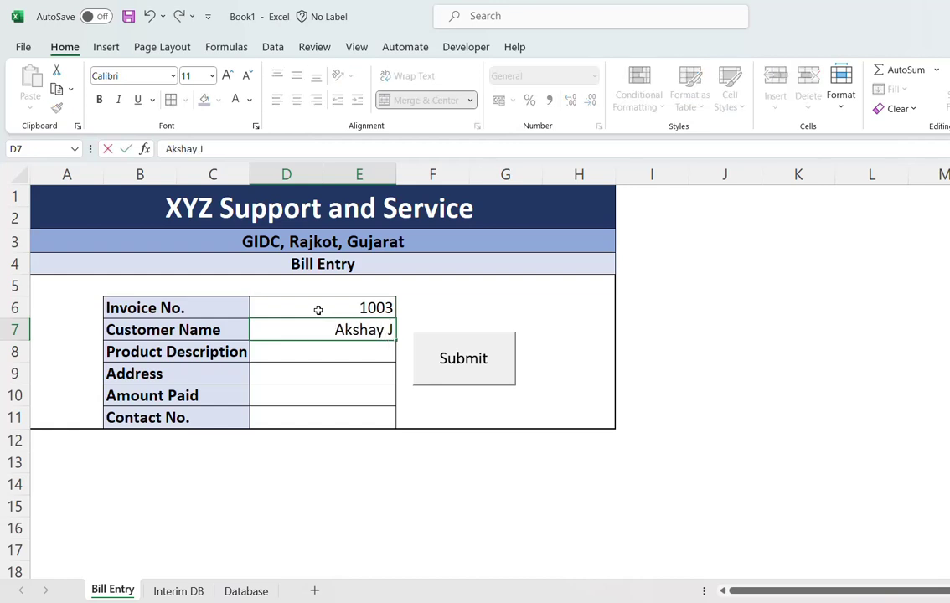
key(Return)
text(Mon)
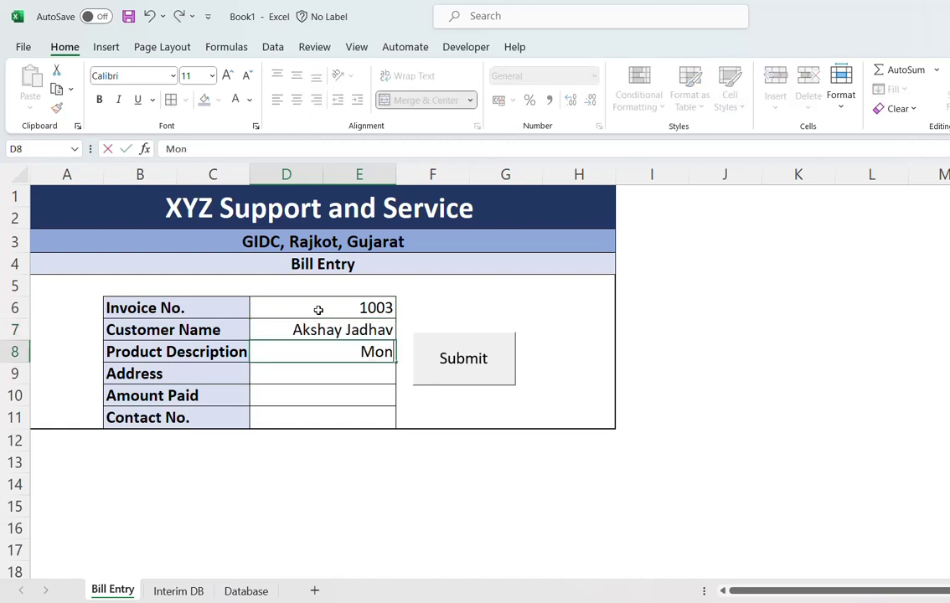
text(itor (100pcs))
key(Return)
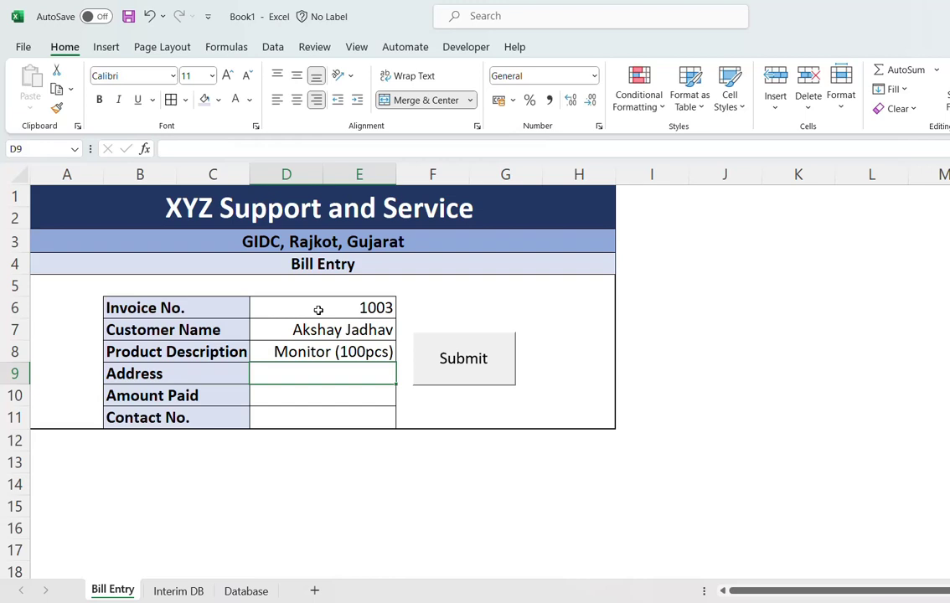
Step: Fill in the customer's address, amount 55000 and phone number, then submit the bill to the Database
text(Greater,)
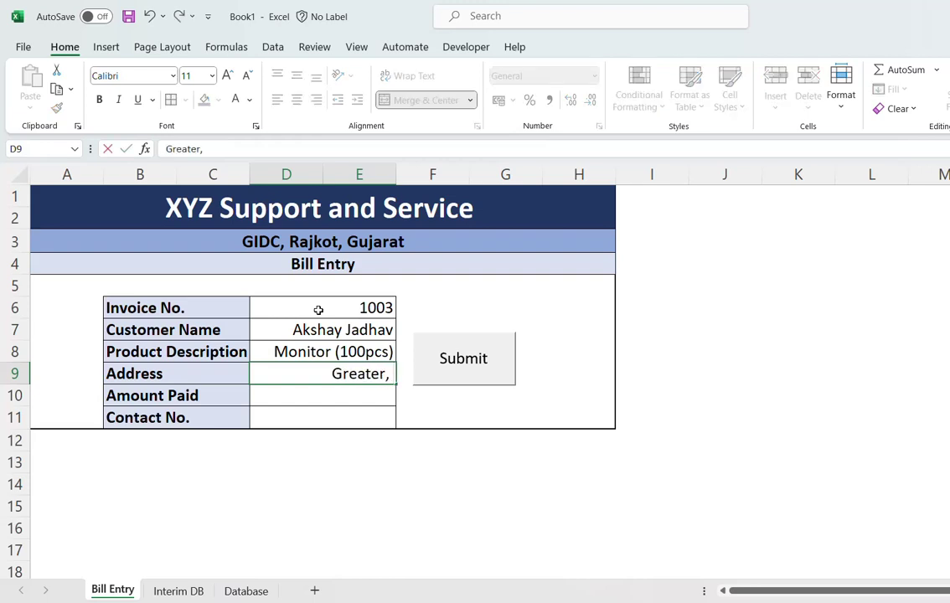
text( Noida, Up)
key(Return)
text(55000)
key(Return)
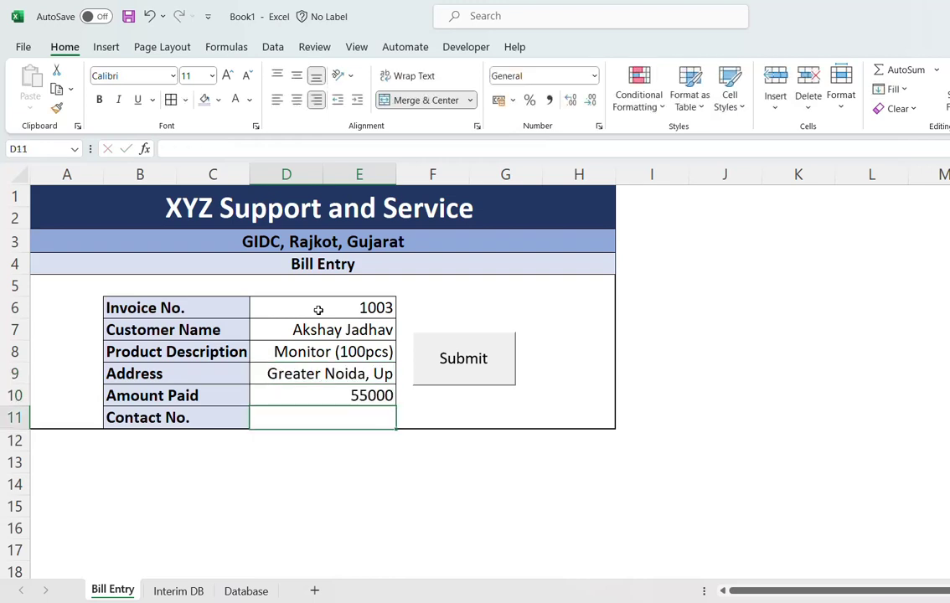
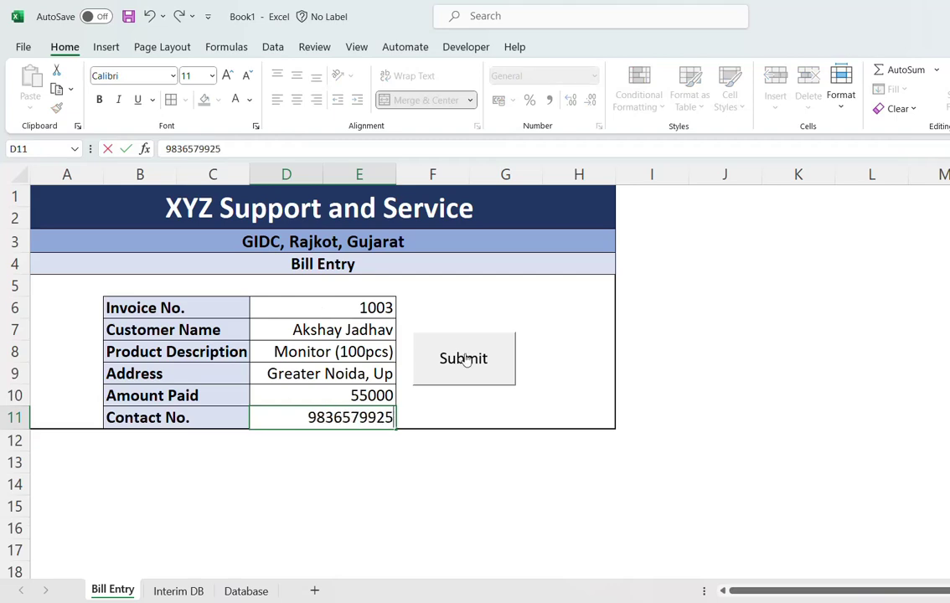
click(467, 360)
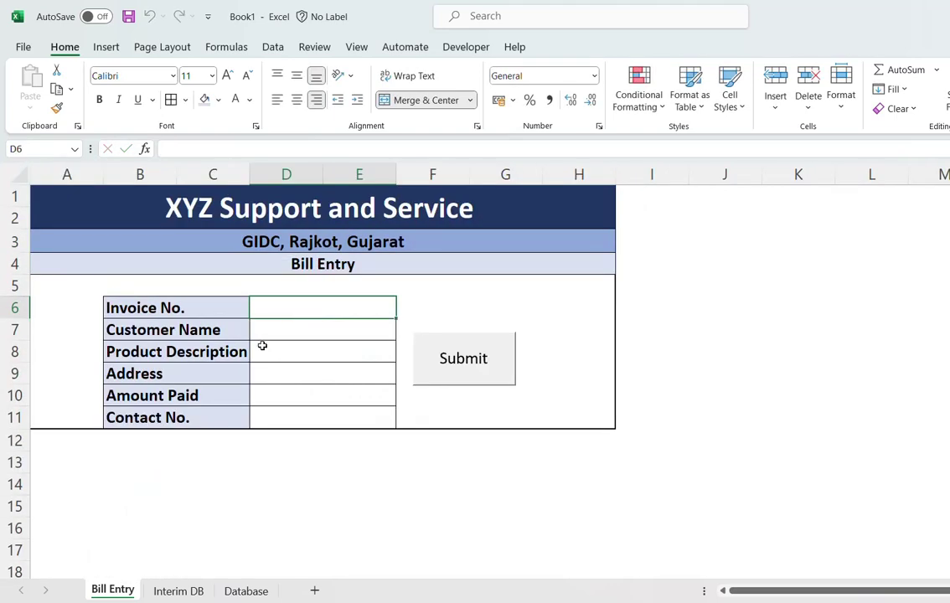
click(246, 591)
drag(119, 266, 806, 265)
click(132, 263)
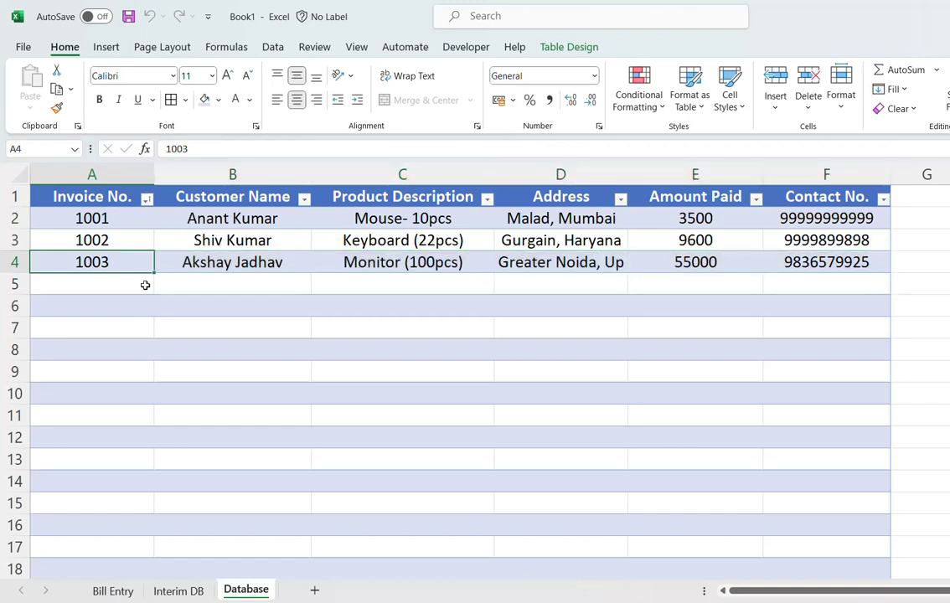
click(112, 591)
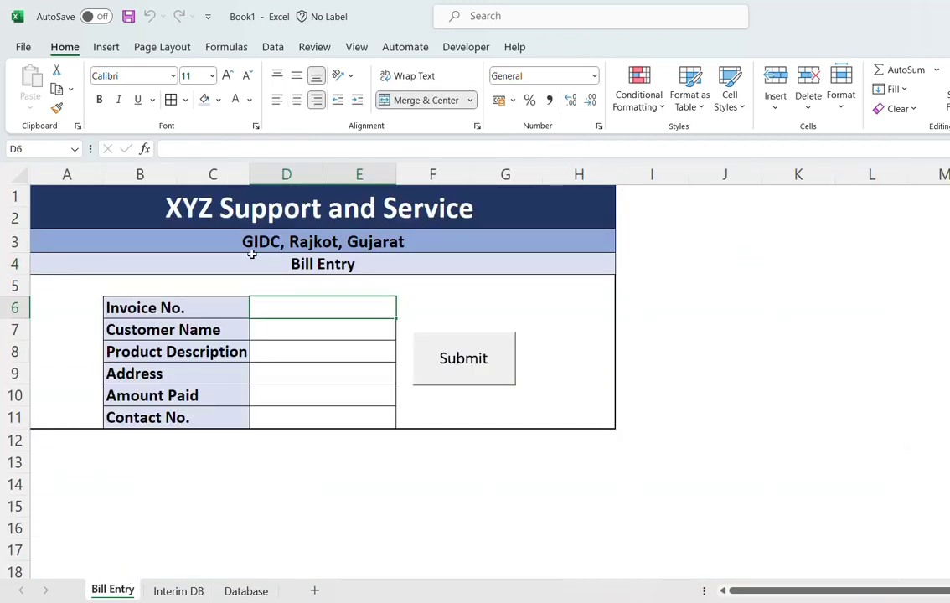